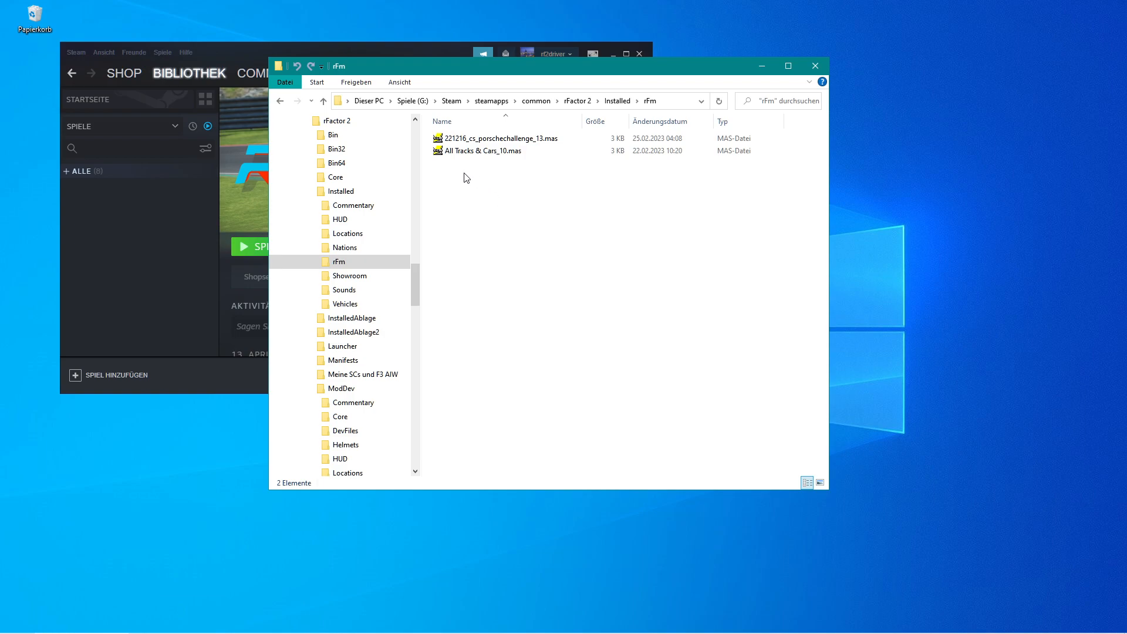
- Extract All Tracks & Cars_10.mas into its own folder within the rFm folder and check the extracted files
click(437, 154)
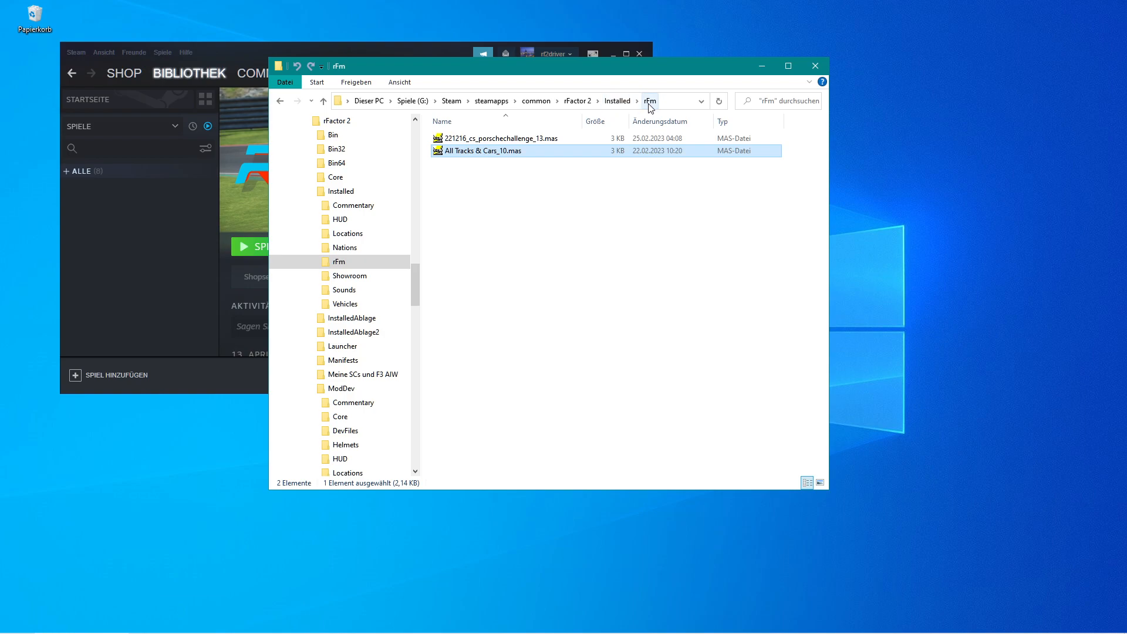
right_click(440, 153)
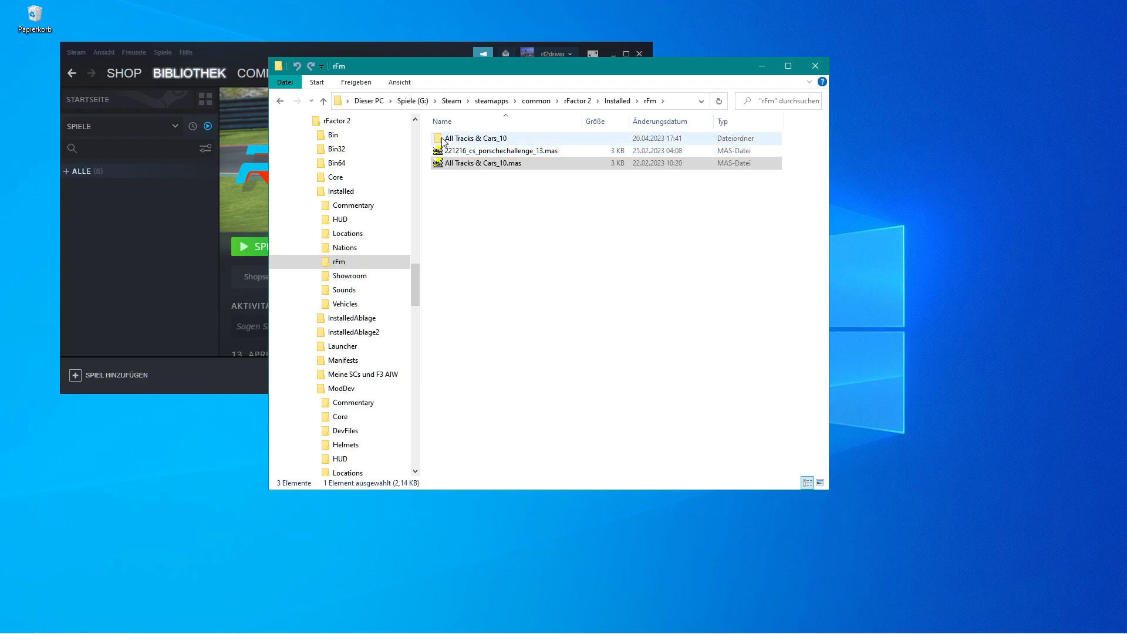
double_click(443, 141)
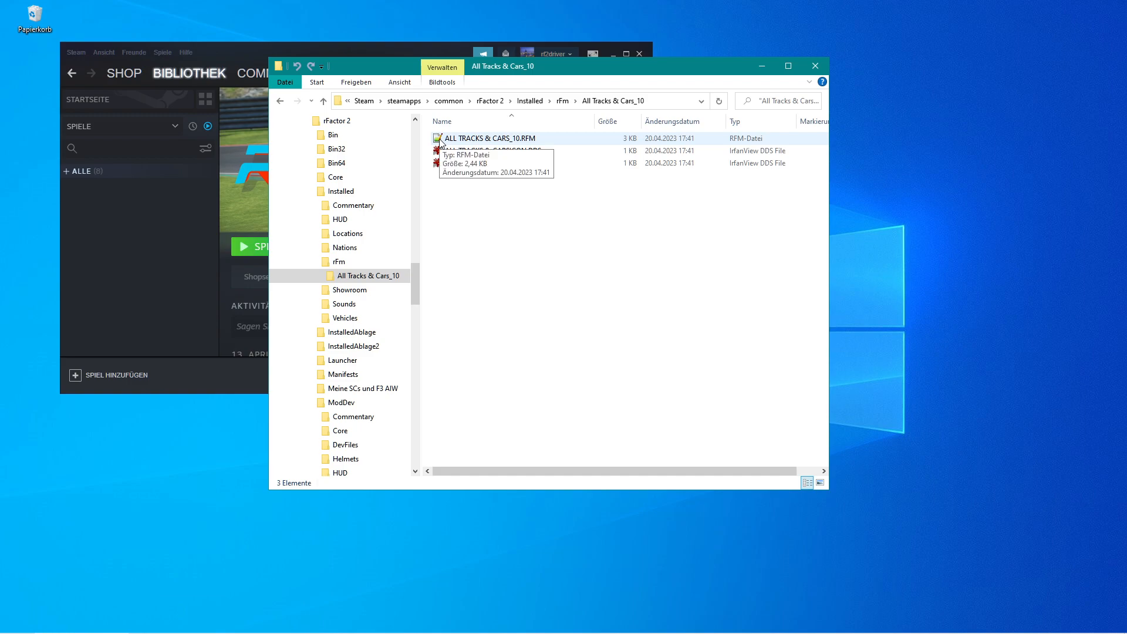
click(564, 101)
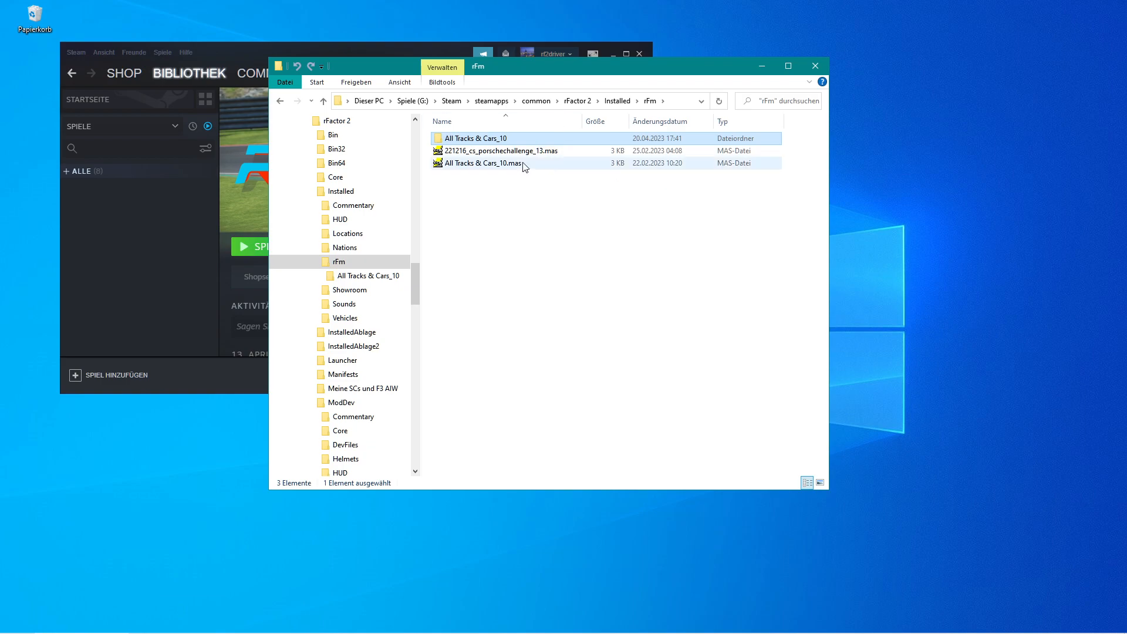
- Rename the extracted folder to "All Tracks & Cars_10 EDIT"
click(505, 140)
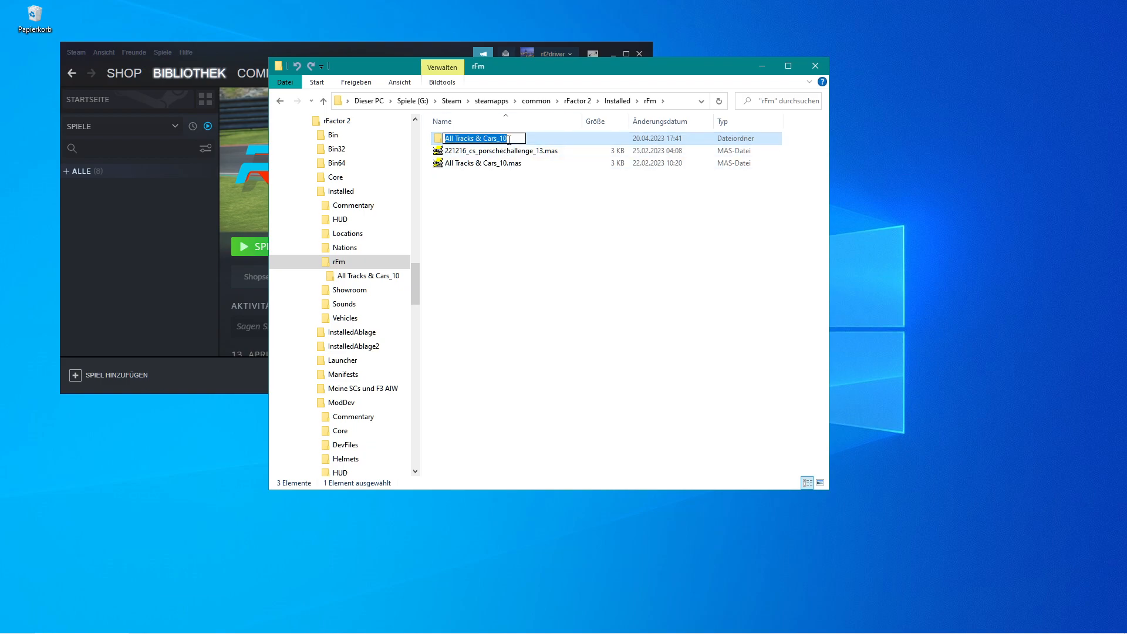
click(508, 139)
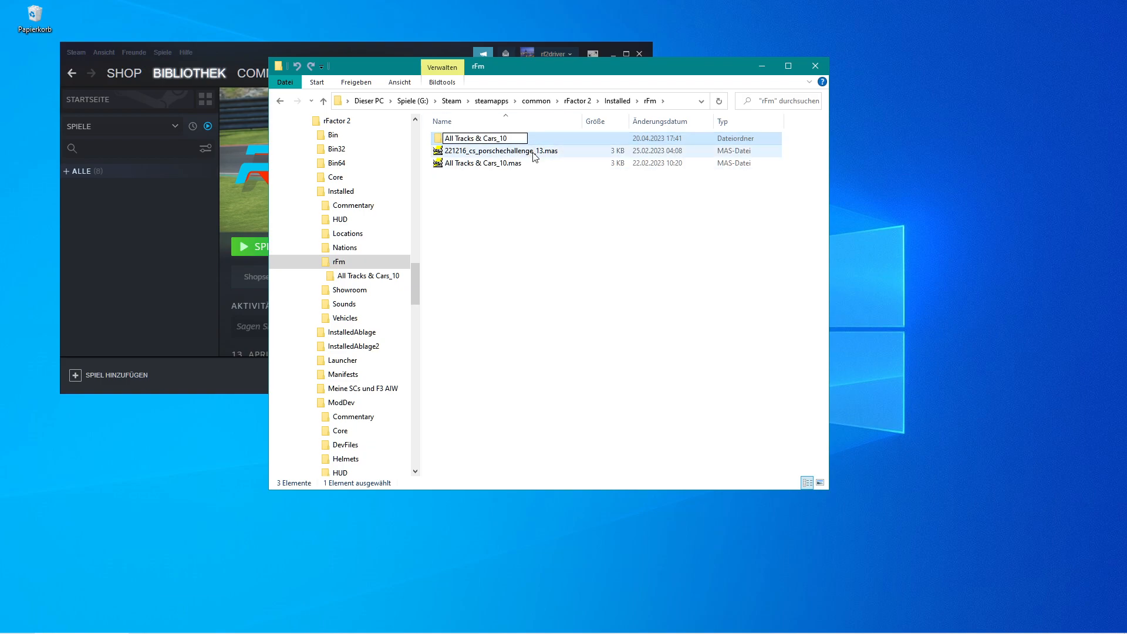
text(EDIT)
key(Return)
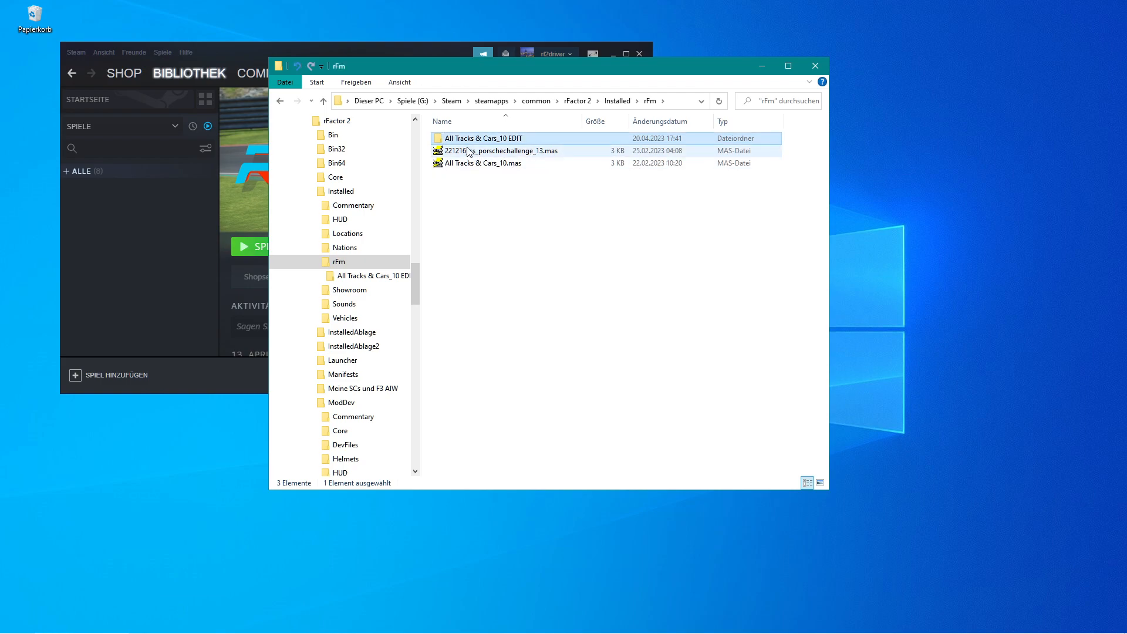
- Create a folder named "Original" in the rFm folder and move All Tracks & Cars_10.mas into it
click(448, 165)
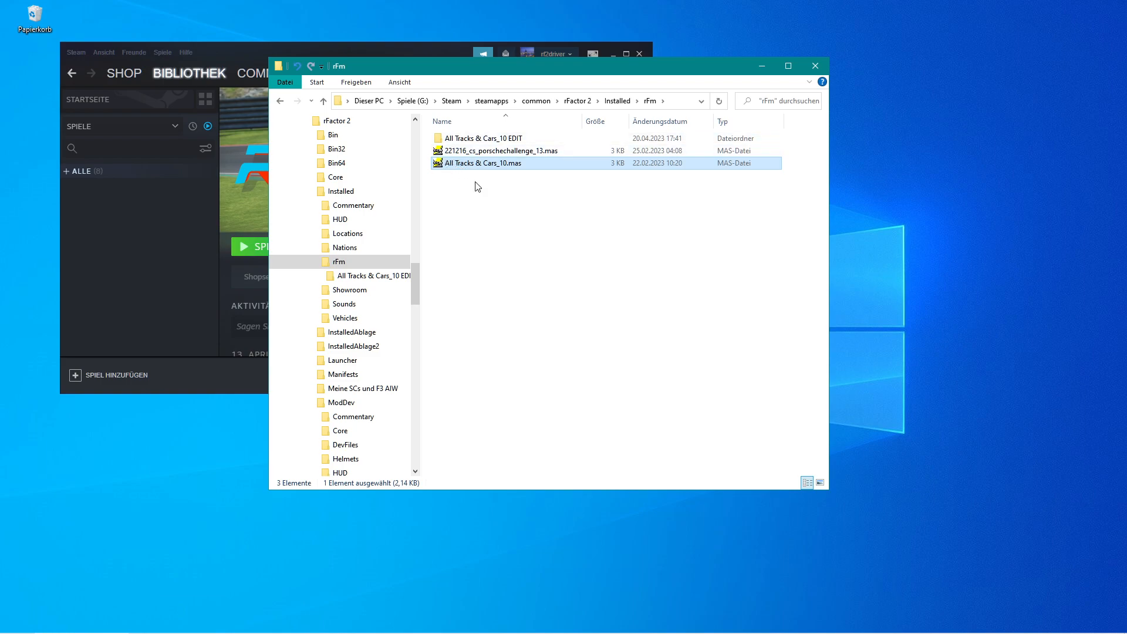
right_click(499, 216)
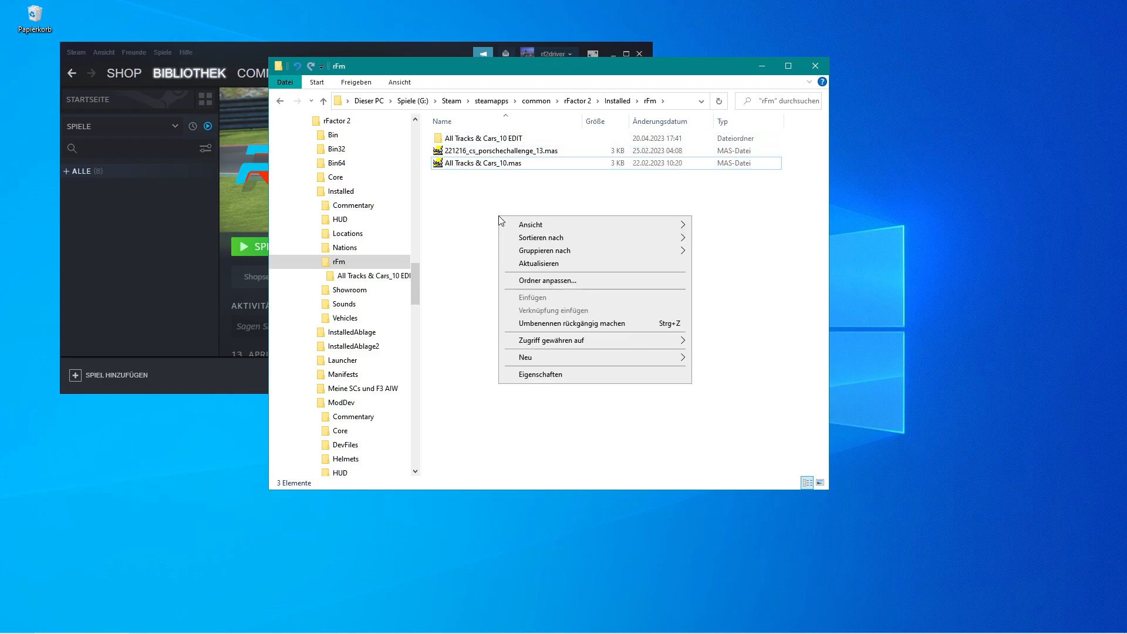
mouse_move(578, 361)
click(722, 360)
text(Original)
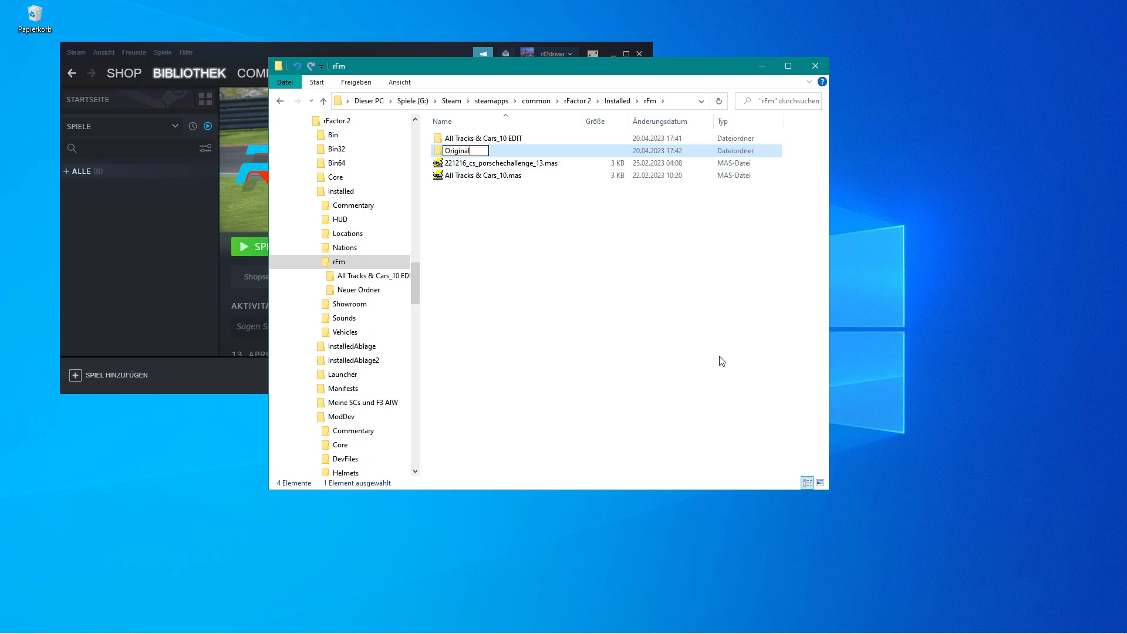
key(Return)
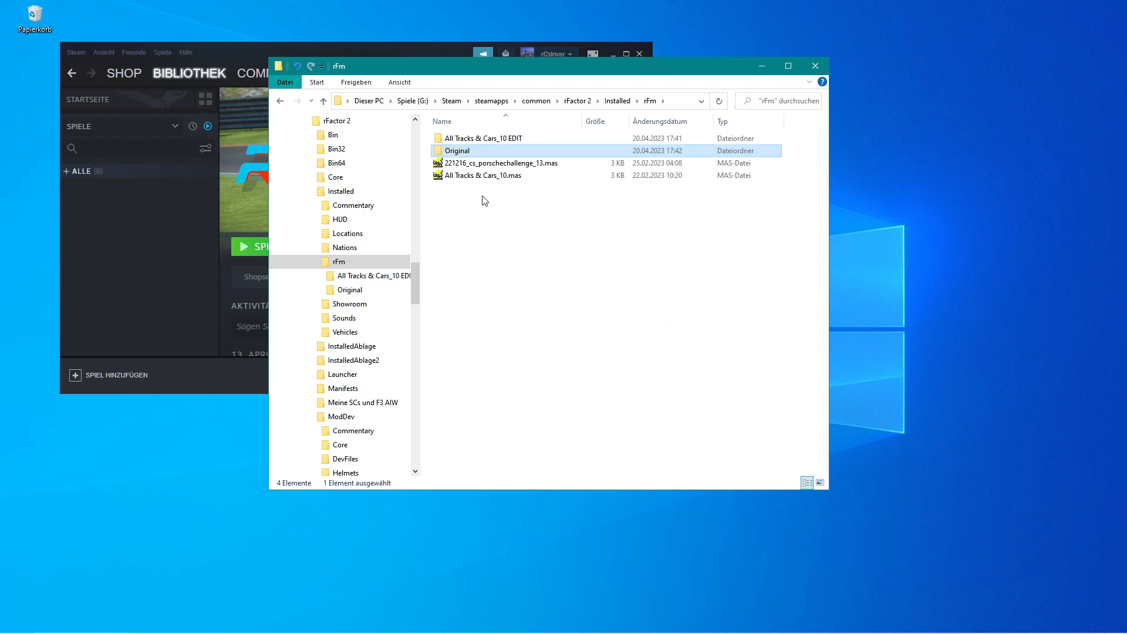
click(442, 176)
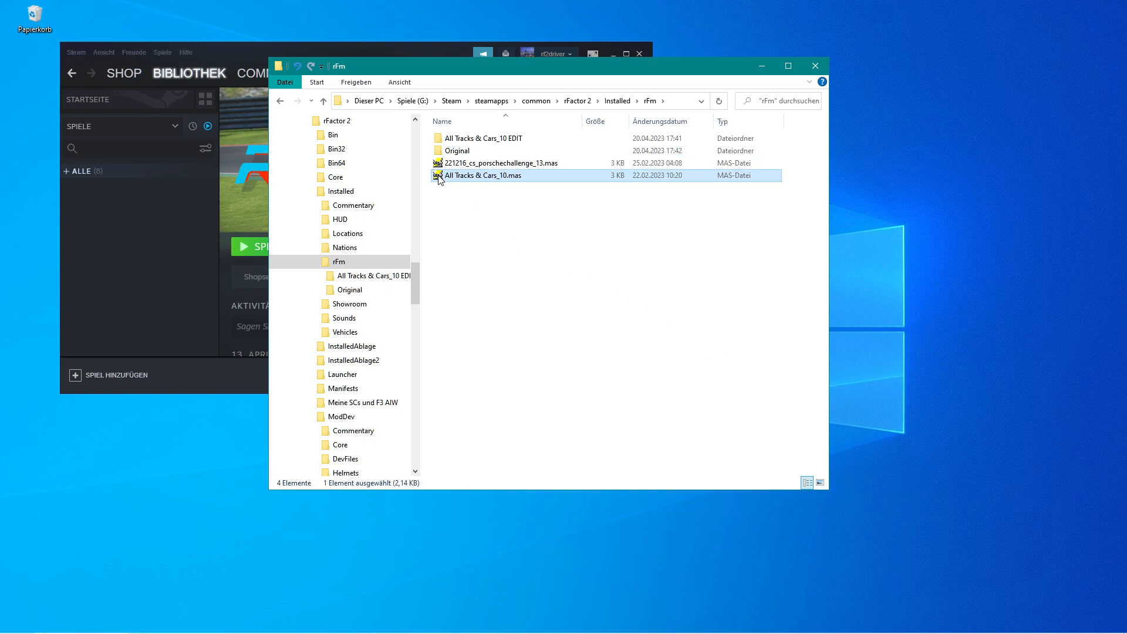
drag(438, 179, 454, 152)
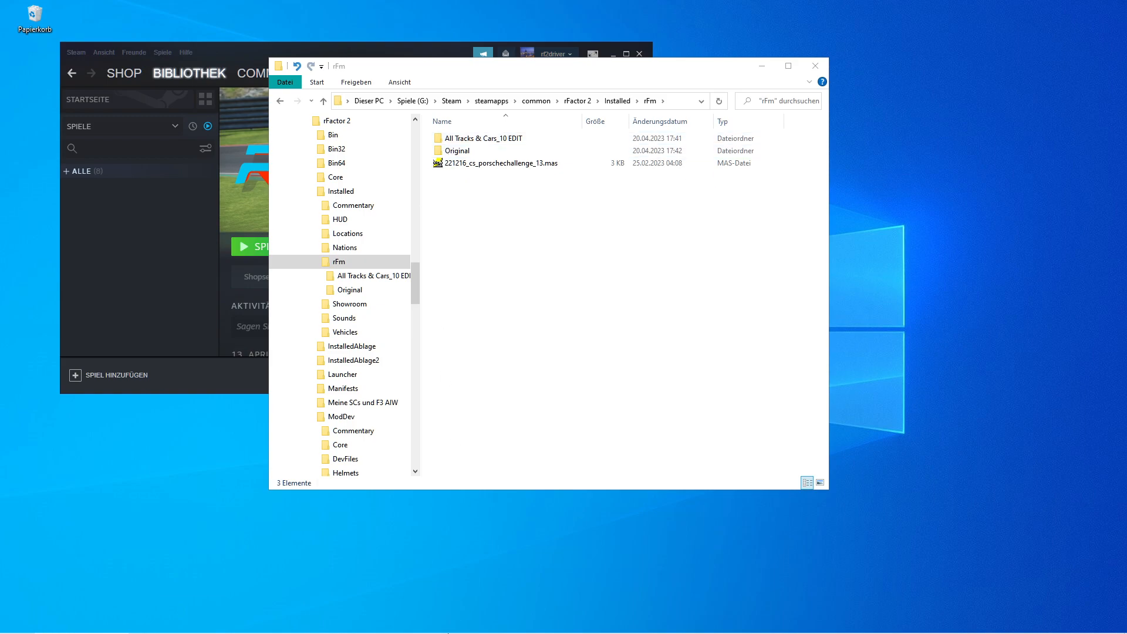
- Switch to the gMotor2 MAS File Utility and start a new mod package with the default name "My New Mod" and no tracks
mouse_move(409, 633)
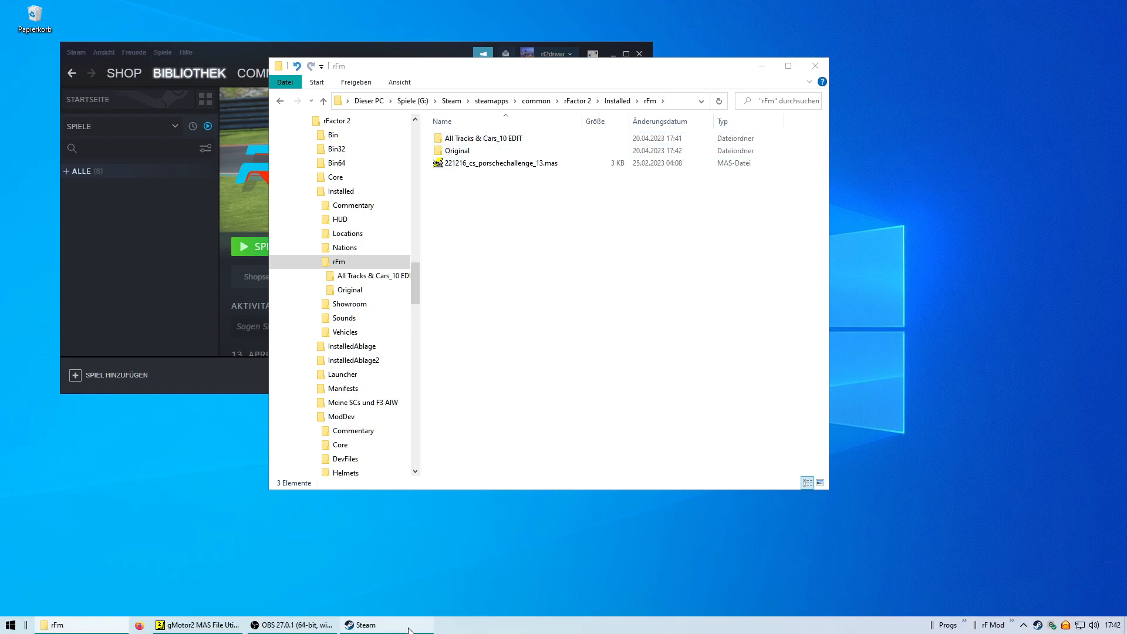
click(230, 626)
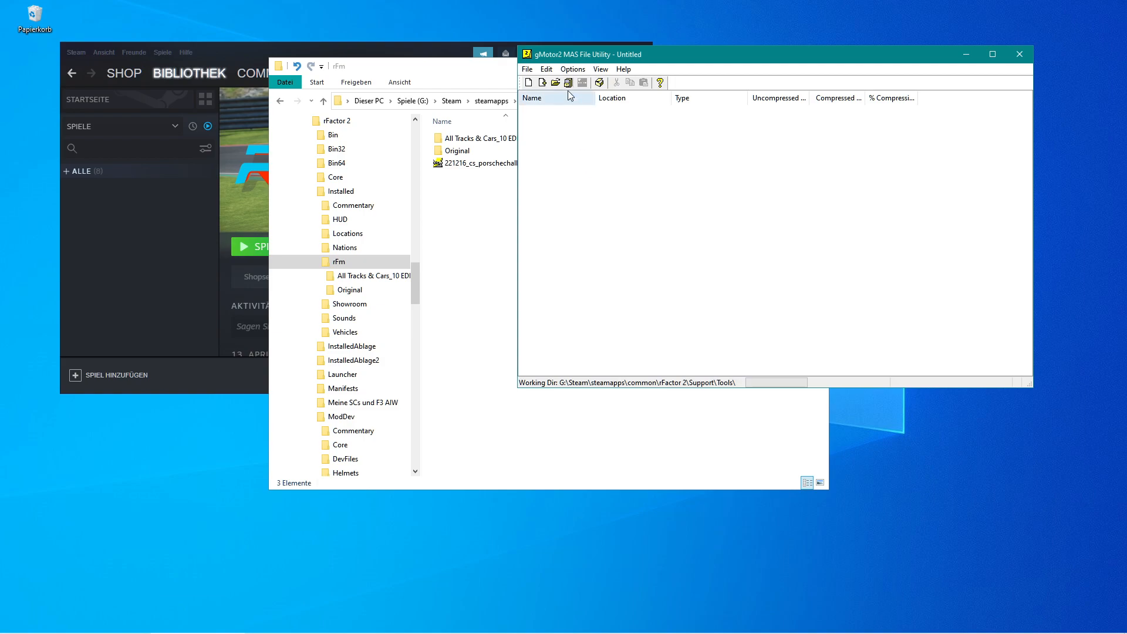
click(601, 82)
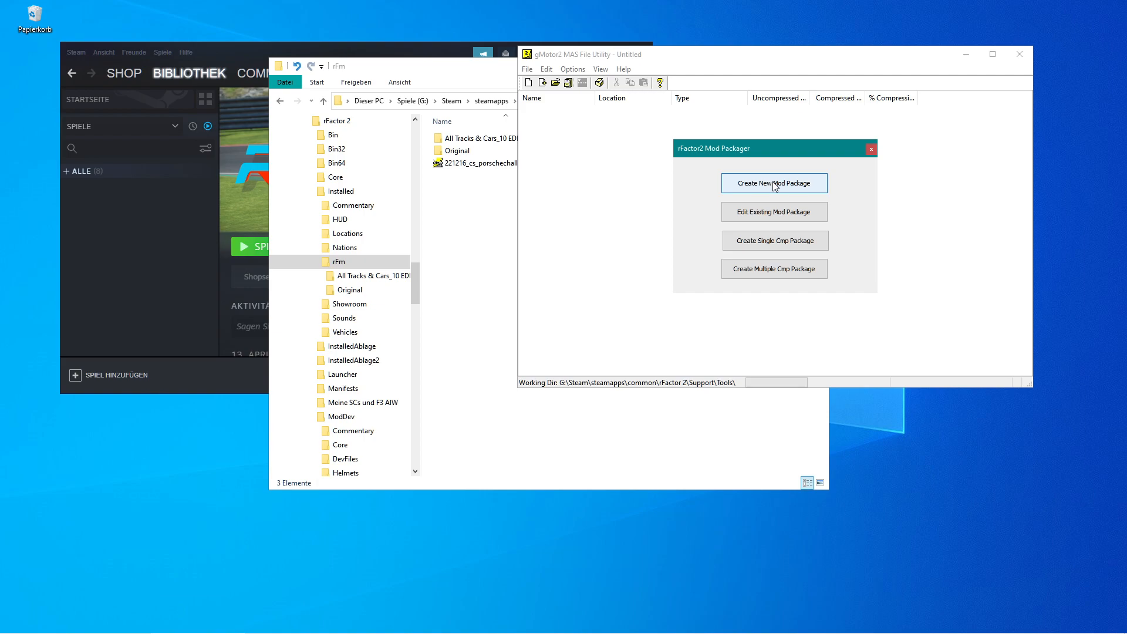
click(772, 185)
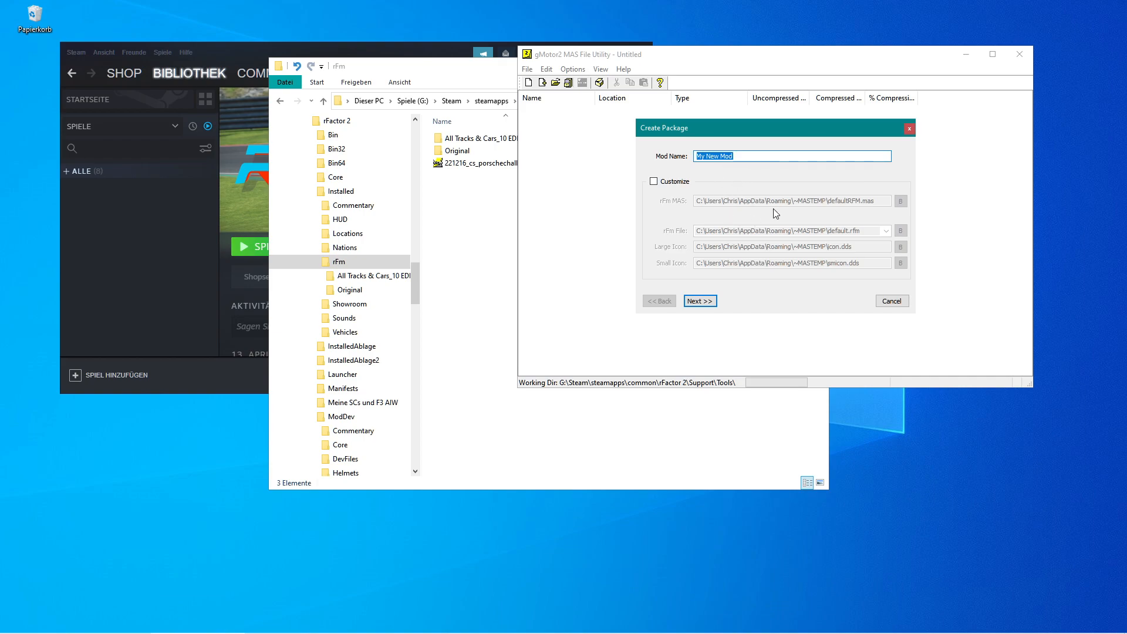
click(701, 301)
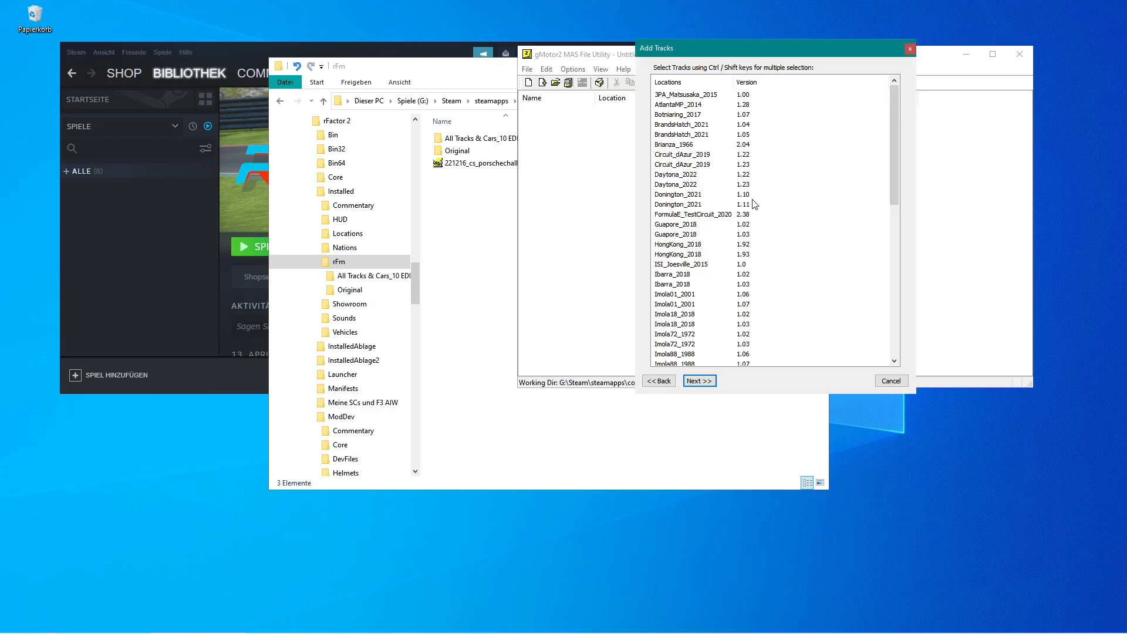
click(699, 381)
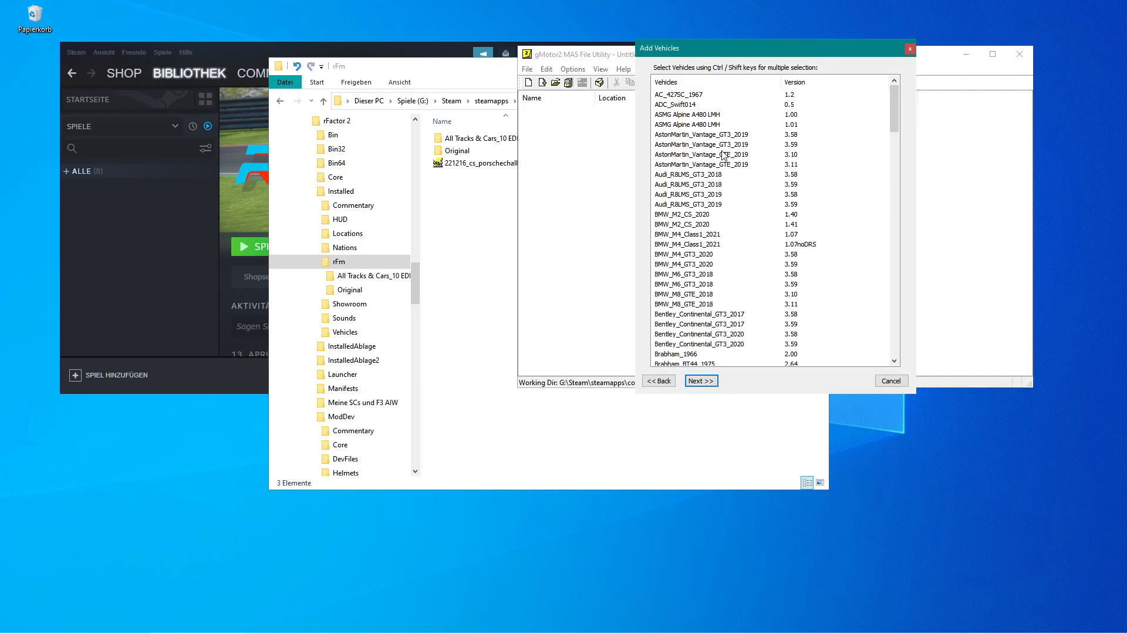
- Add version 3.59 of AstonMartin_Vantage_GT3_2019, Bentley_Continental_GT3_2020 and Ferrari_488_GT3_2020 to the package, without any other components
click(713, 146)
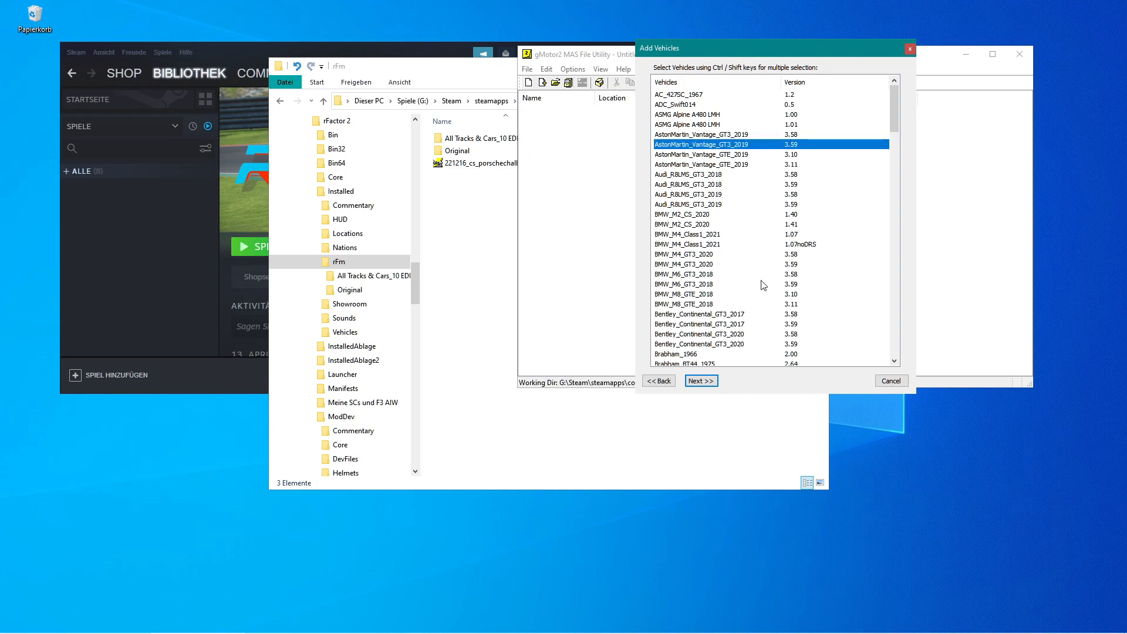
scroll(763, 286, down, 1)
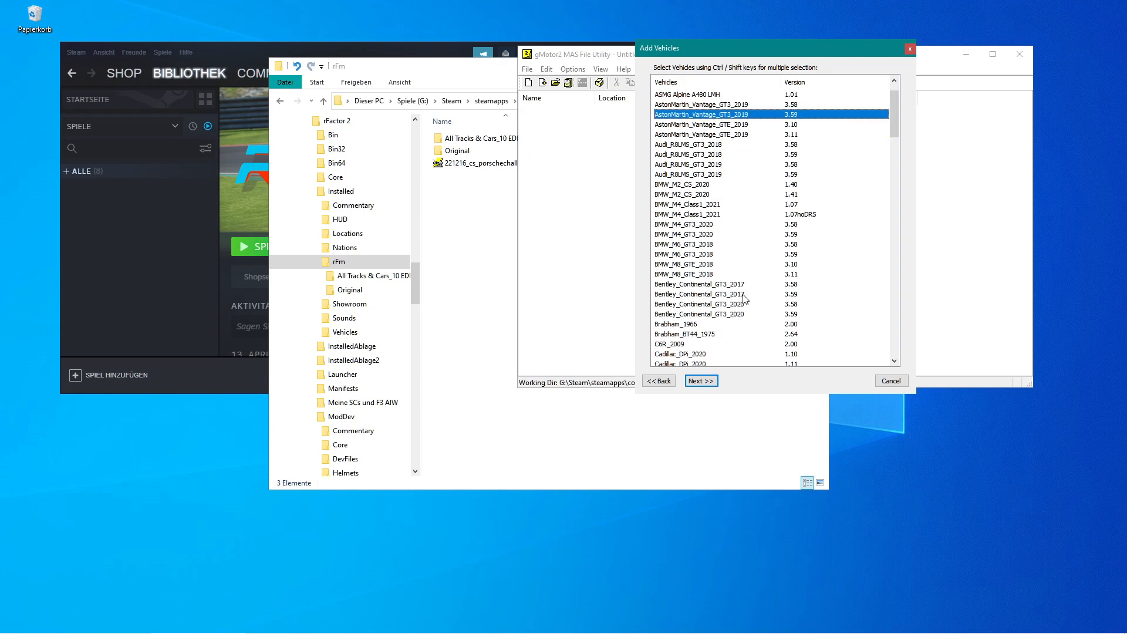
ctrl+click(737, 315)
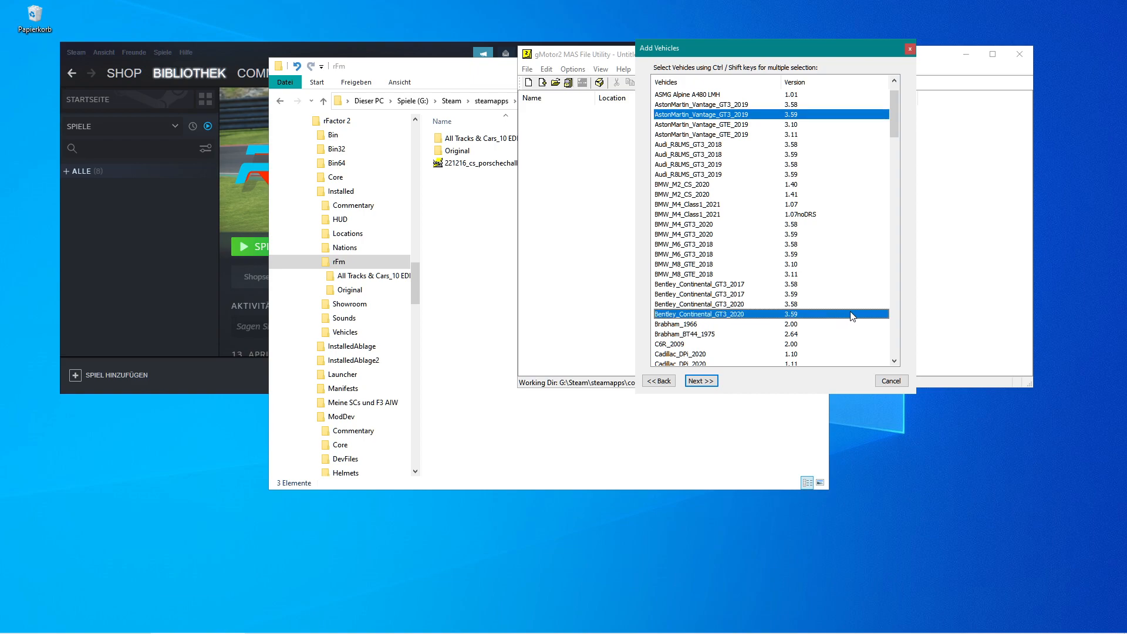
scroll(853, 316, down, 3)
scroll(854, 317, down, 7)
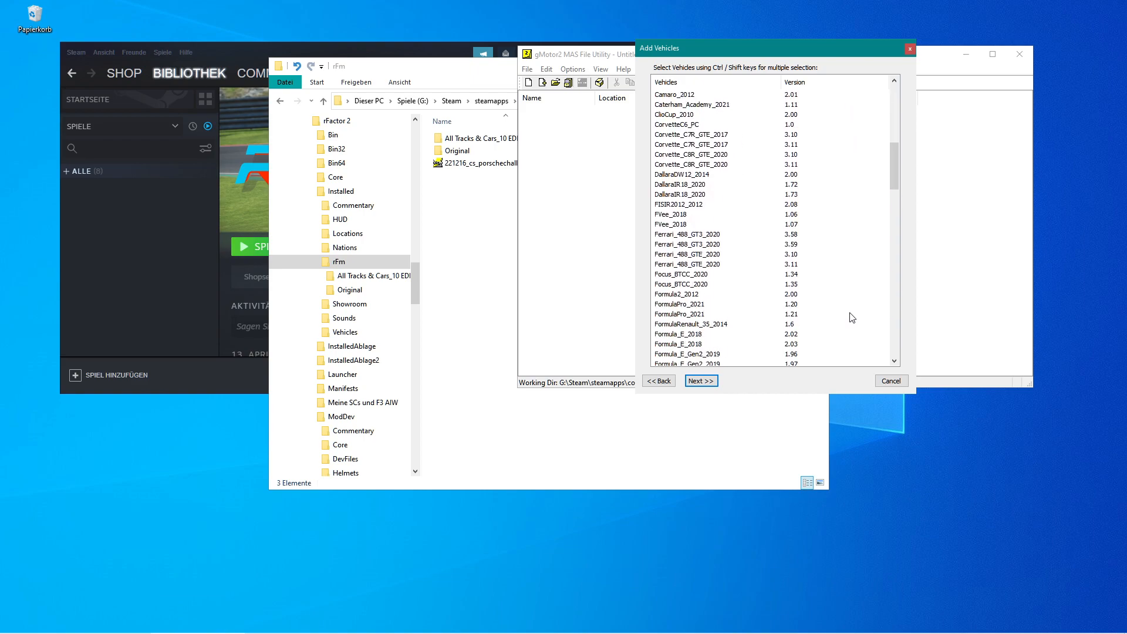
ctrl+click(707, 246)
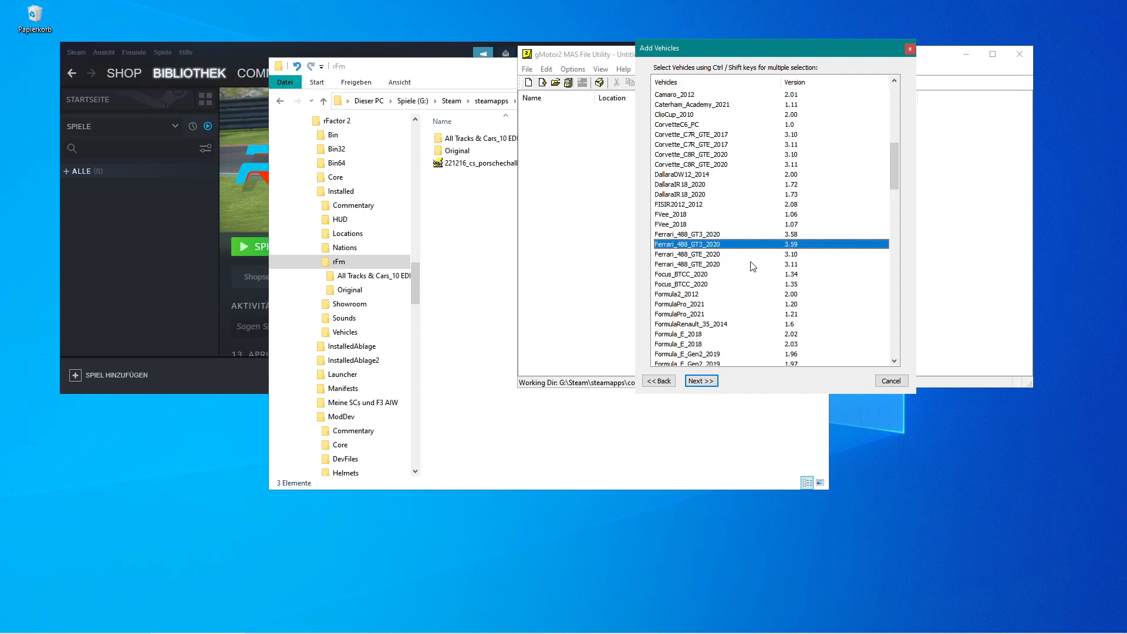
click(701, 381)
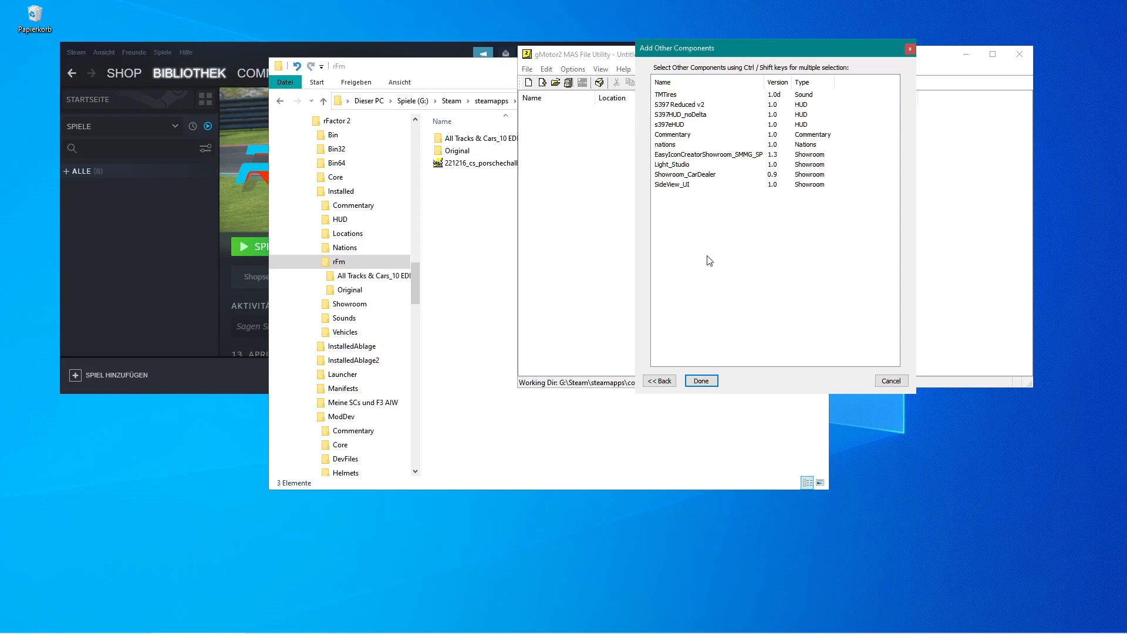
click(698, 382)
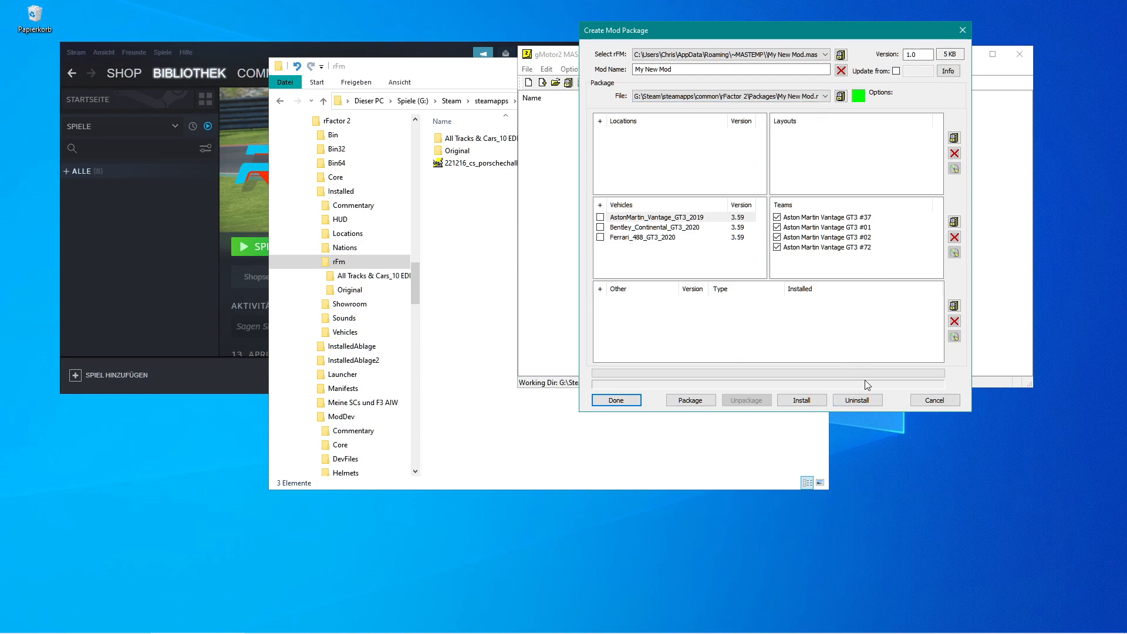
- Uninstall the existing My New Mod and review the teams of the Aston Martin, Bentley and Ferrari vehicles
click(865, 404)
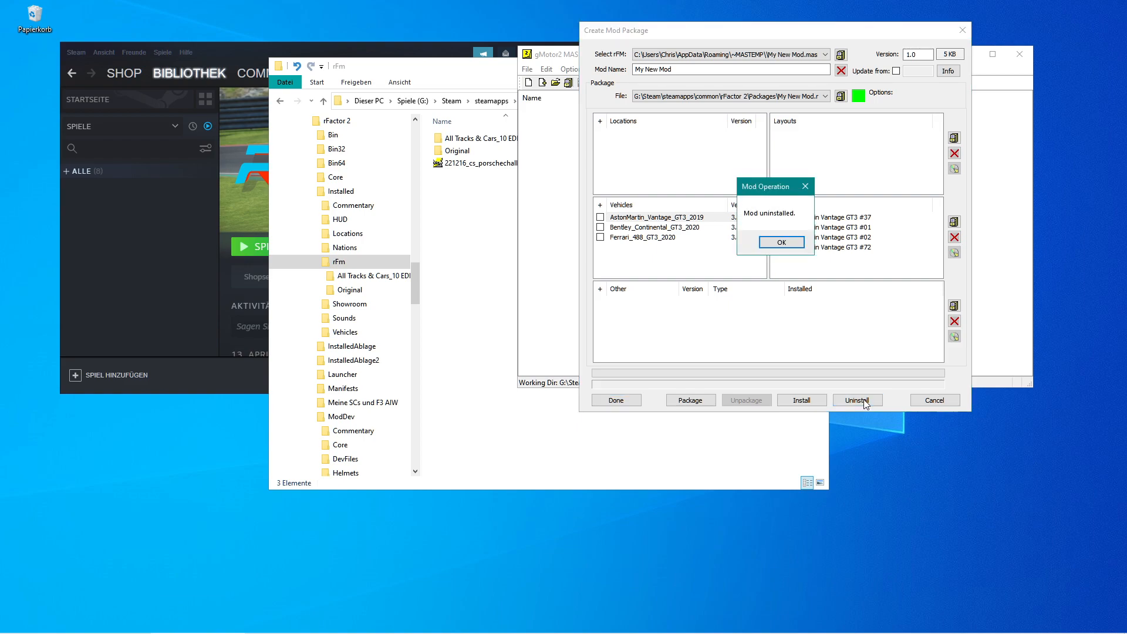
click(781, 242)
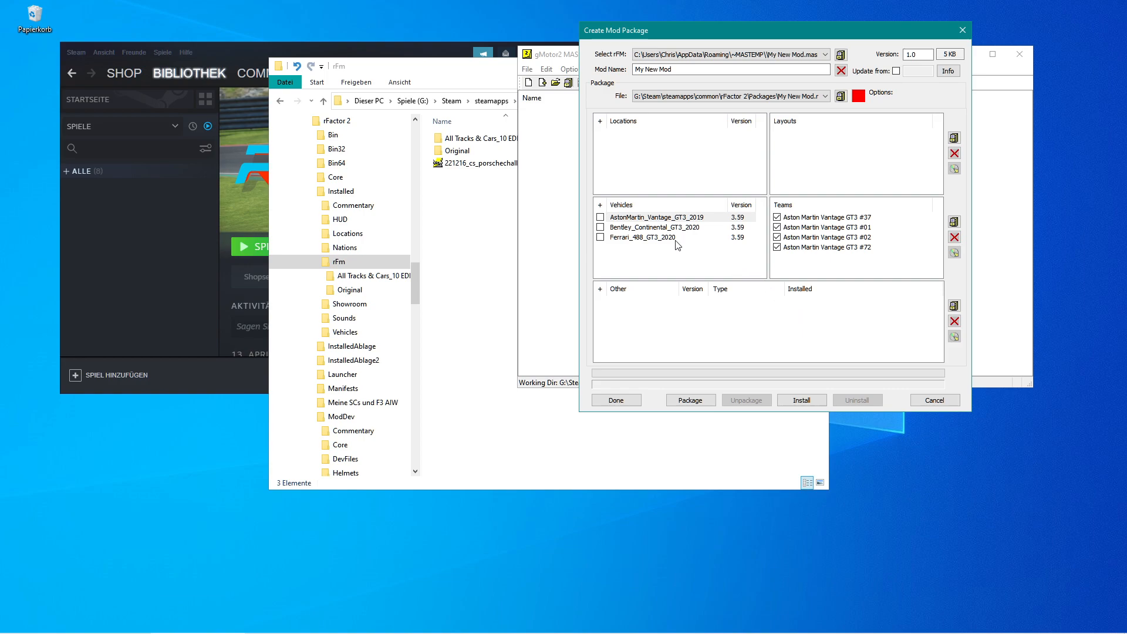
click(642, 219)
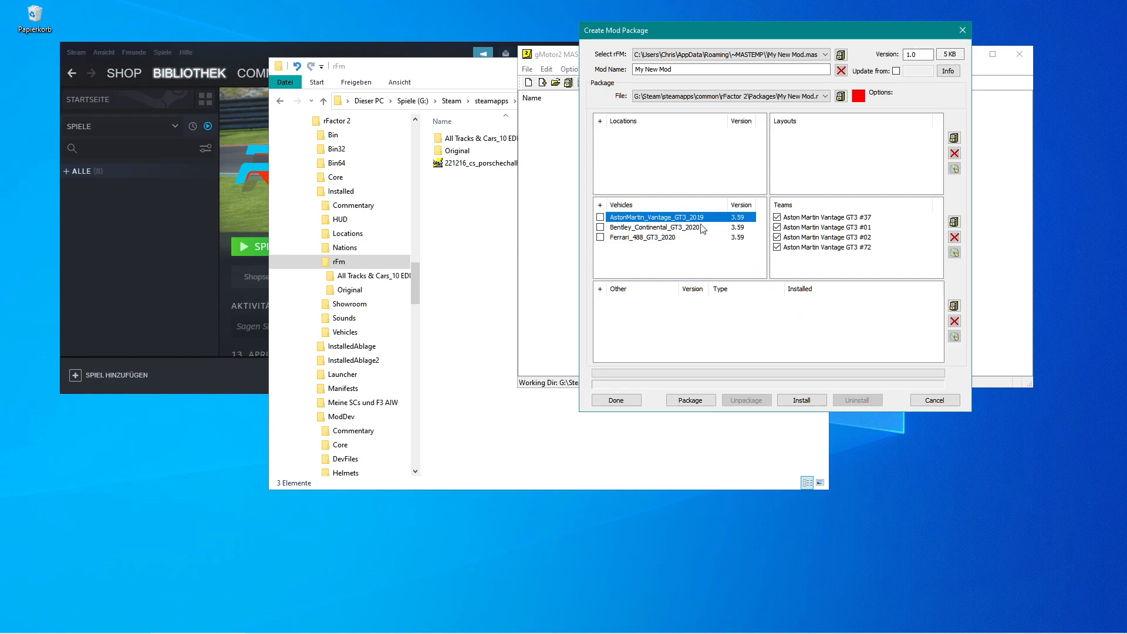
click(666, 228)
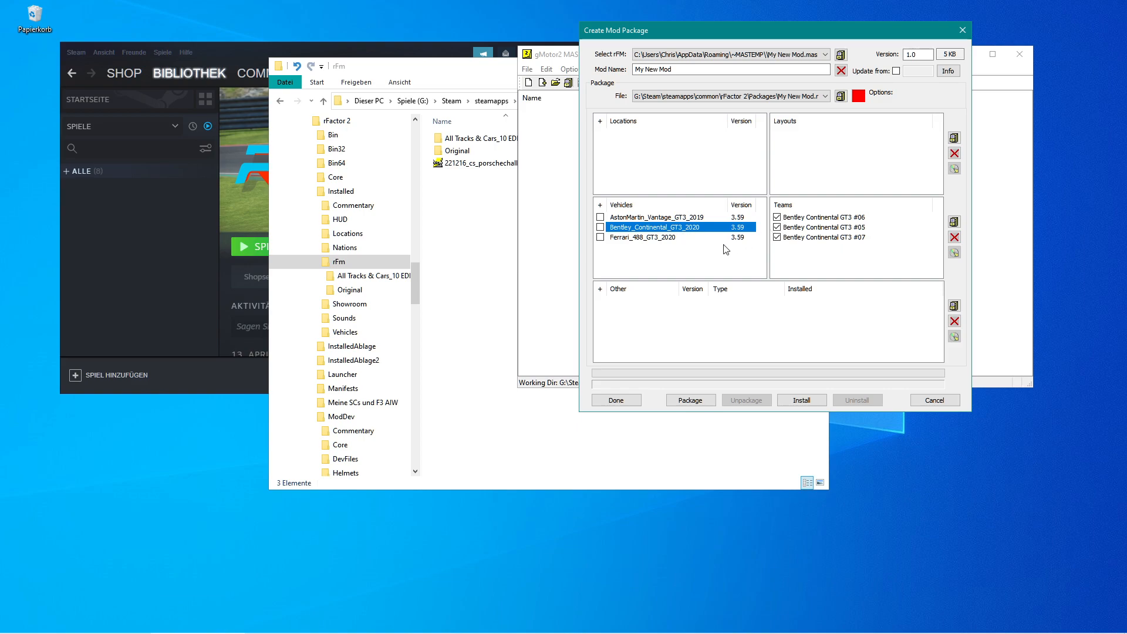
click(679, 238)
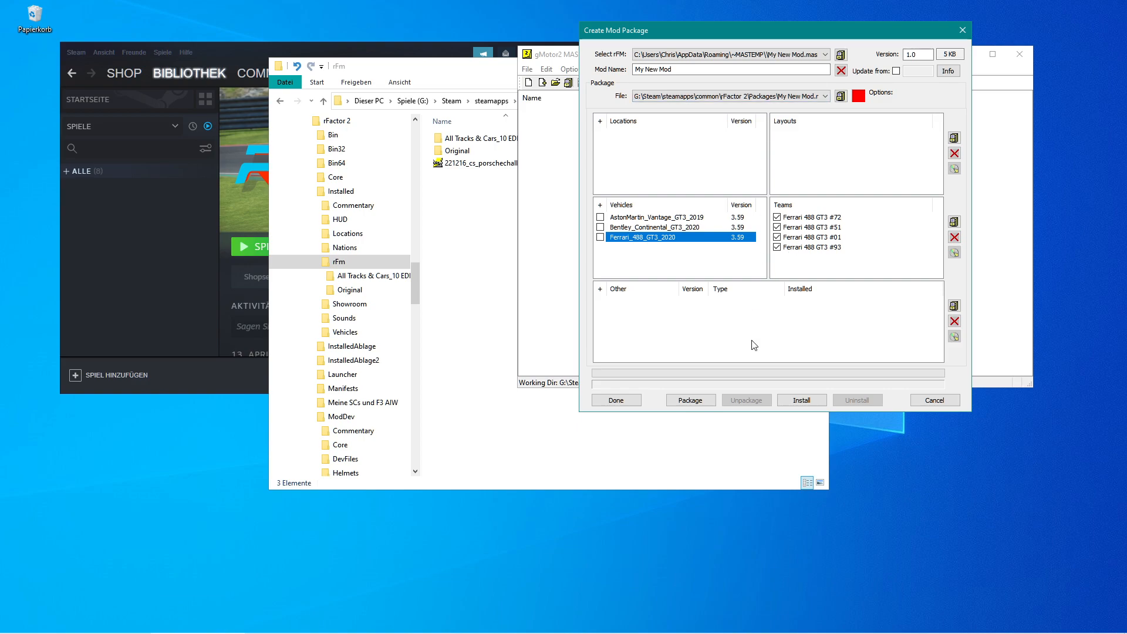
- Package and install My New Mod, and finish the mod package creation
click(701, 401)
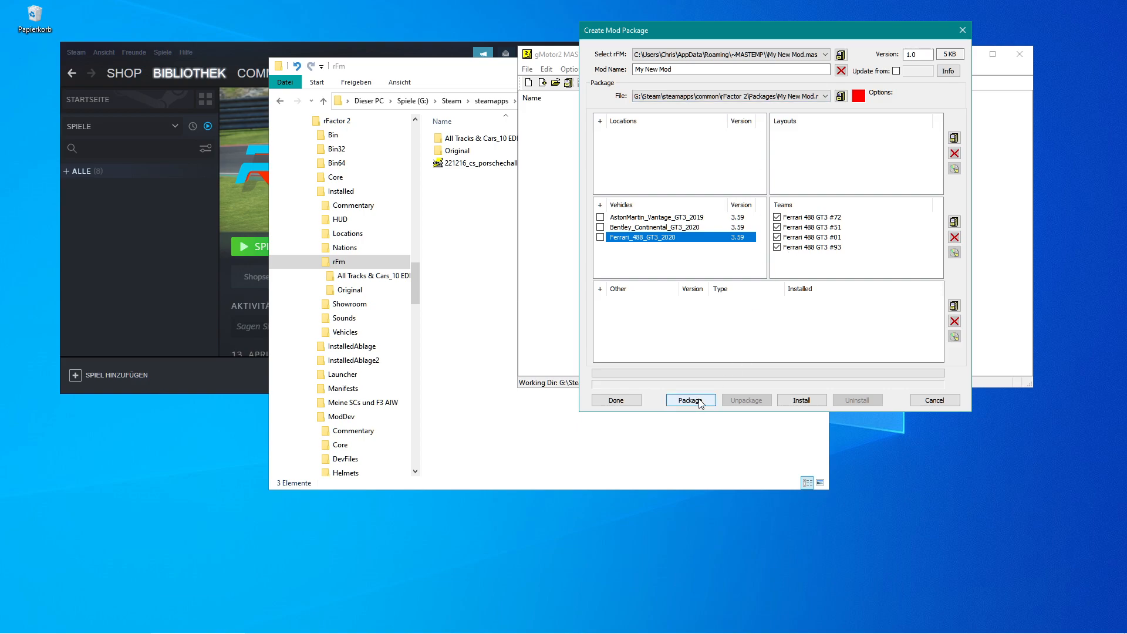
click(801, 400)
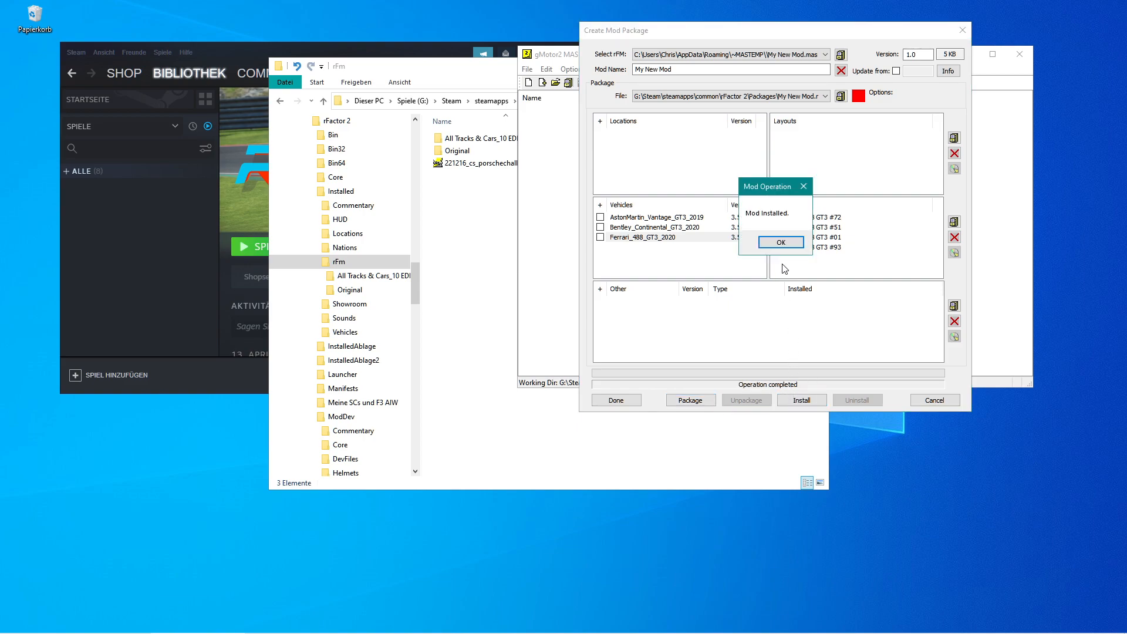
click(782, 246)
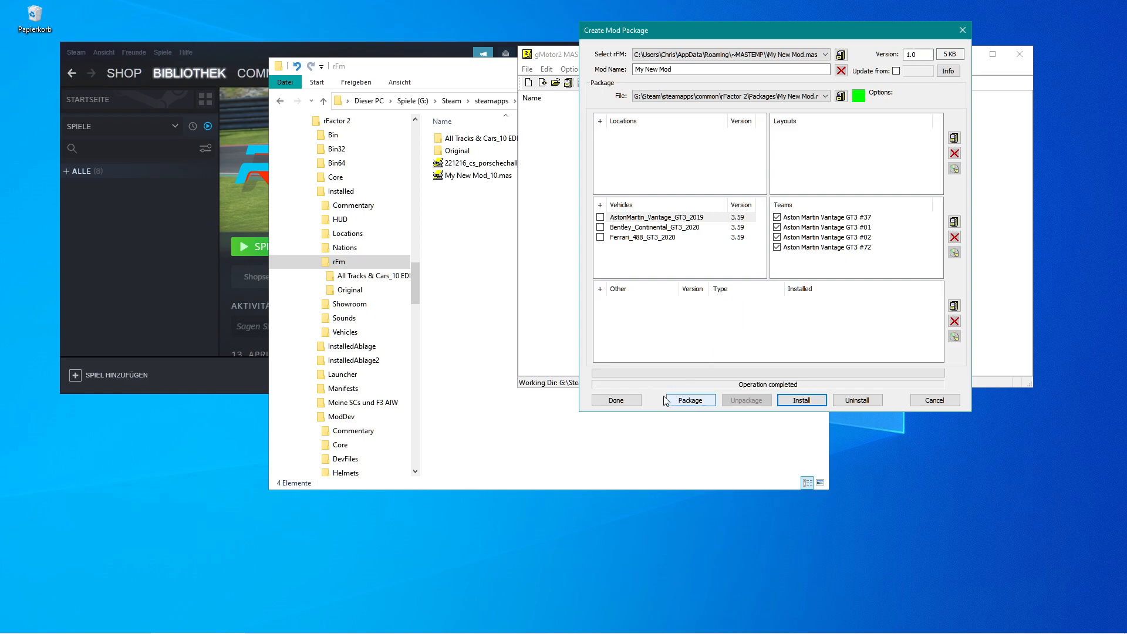
click(639, 404)
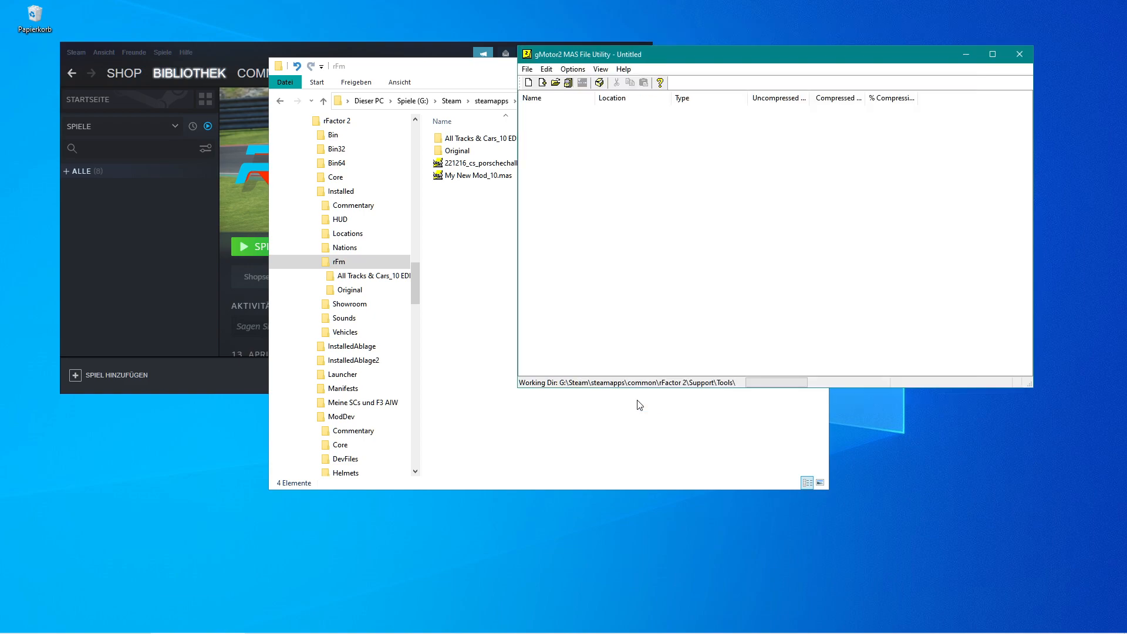
- Switch to File Explorer and extract My New Mod_10.mas within the rFm folder
click(488, 271)
click(458, 179)
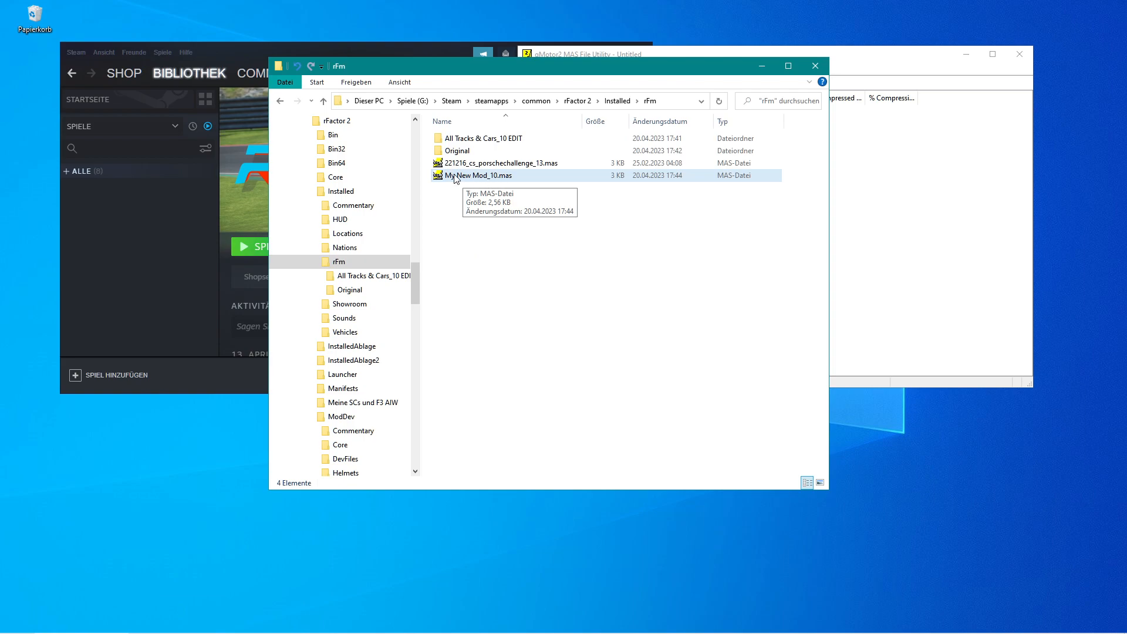
click(503, 187)
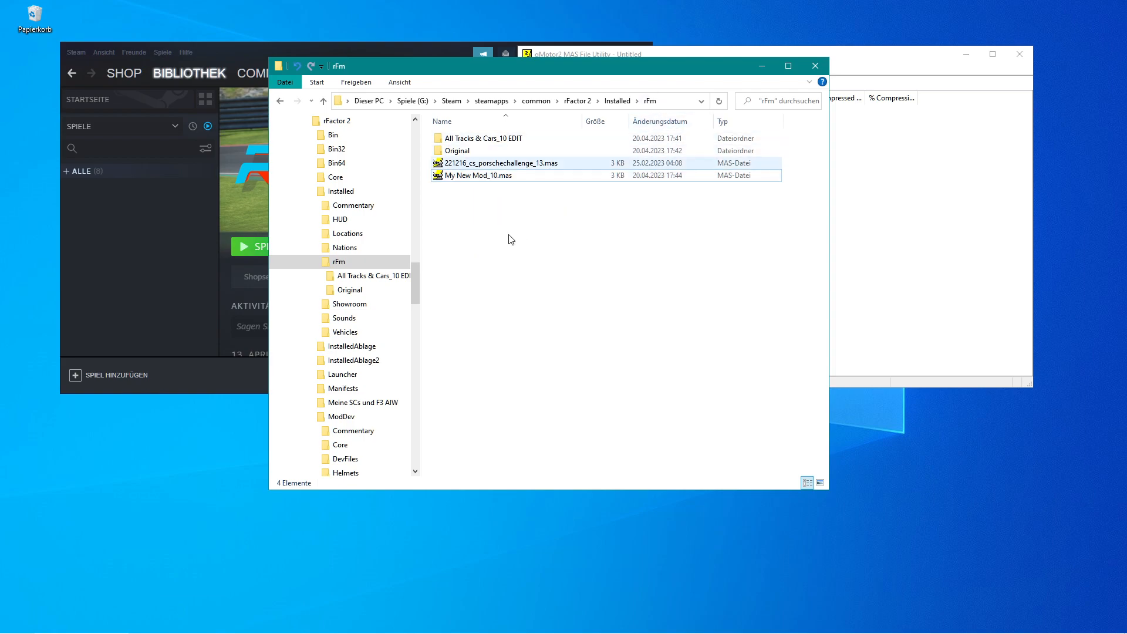
click(448, 177)
click(441, 178)
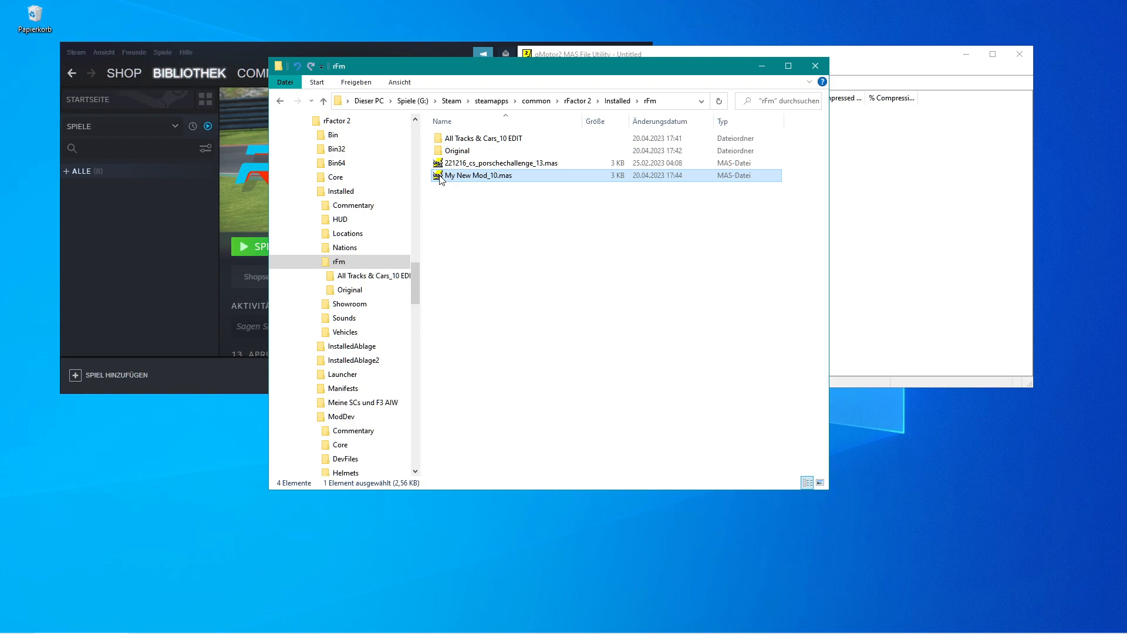
right_click(440, 178)
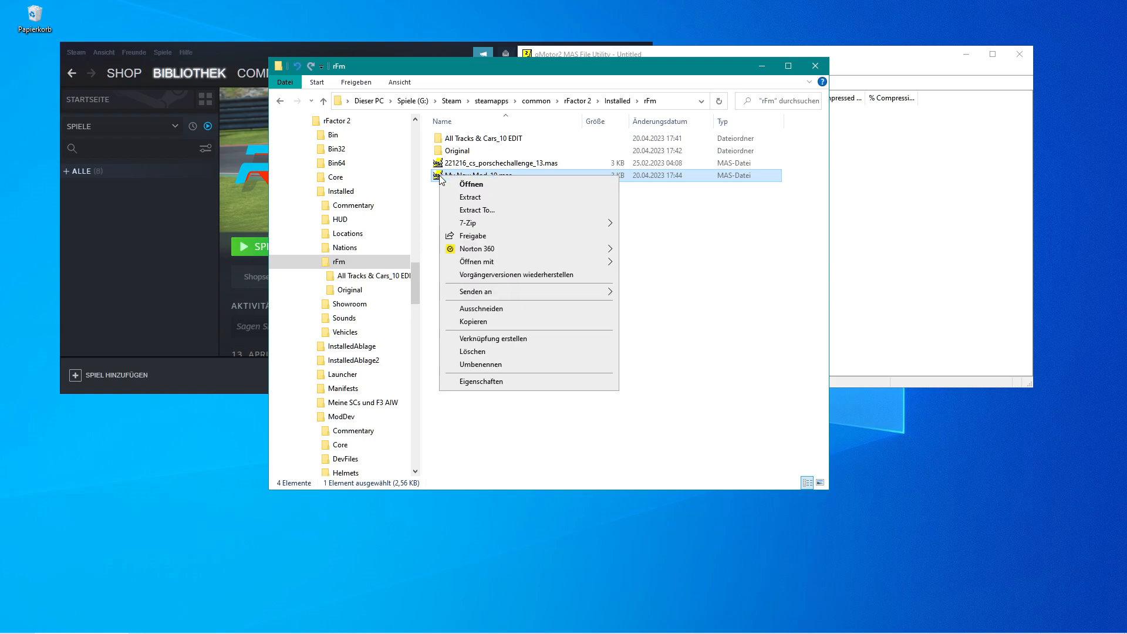
click(480, 198)
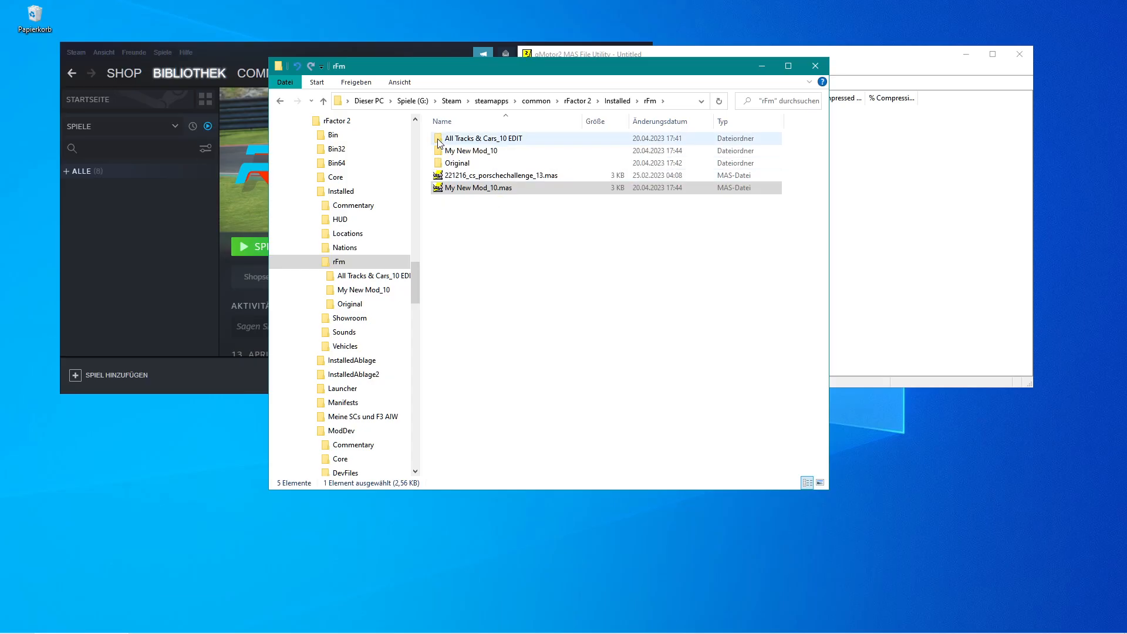
- Open ALL TRACKS & CARS_10.RFM from the All Tracks & Cars_10 EDIT folder in Notepad++ and locate its TrackList and VehicleList entries
double_click(438, 139)
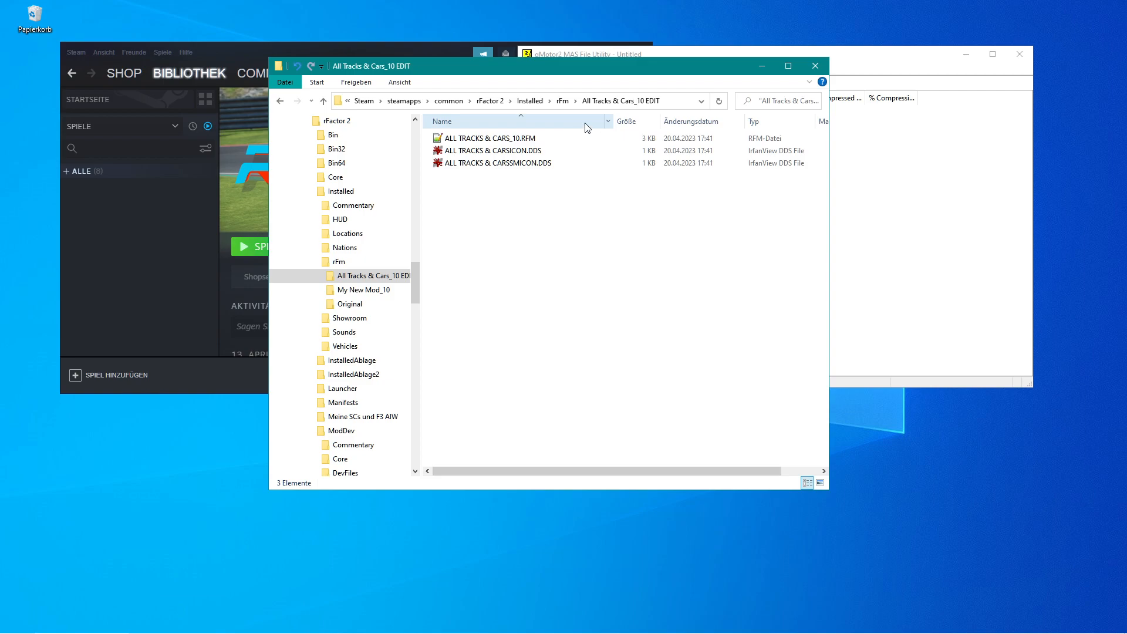
double_click(438, 139)
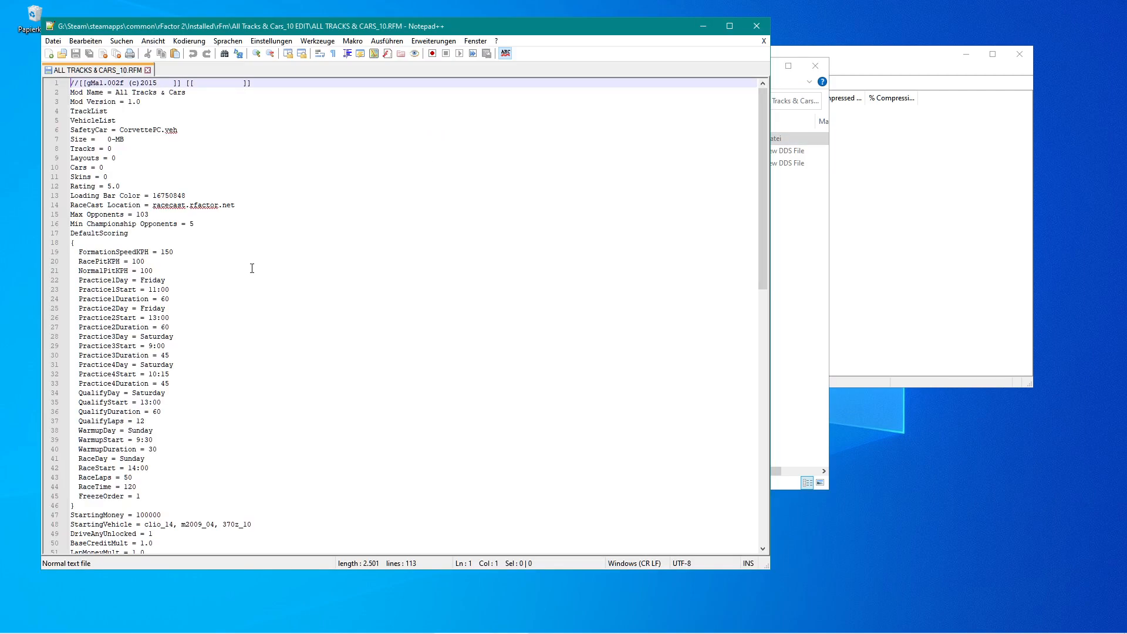
drag(71, 111, 115, 122)
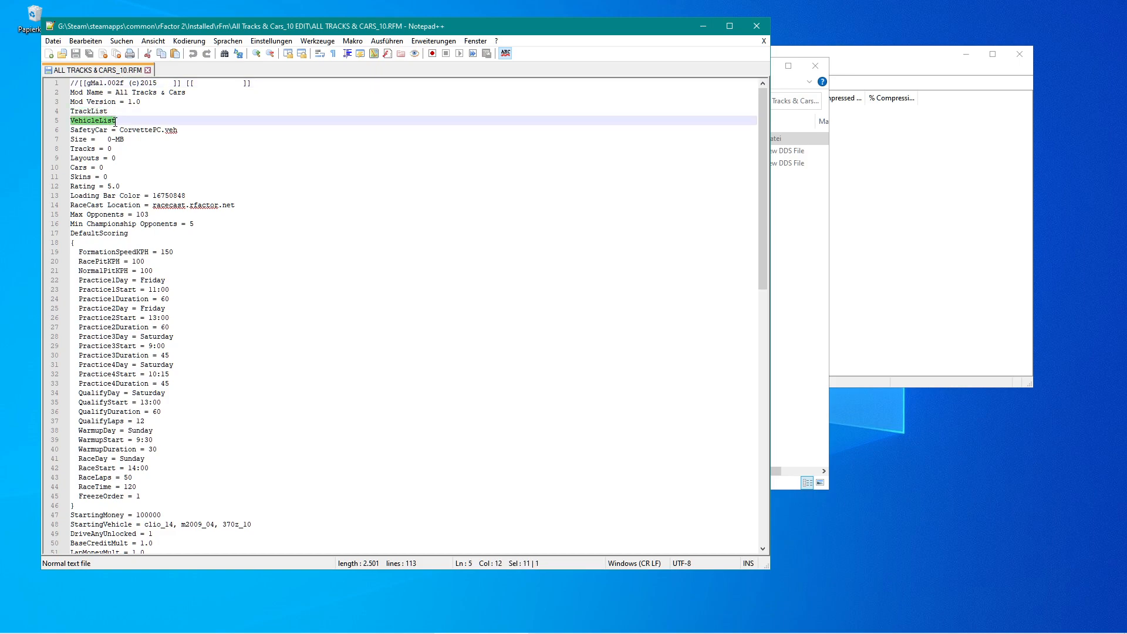
click(325, 259)
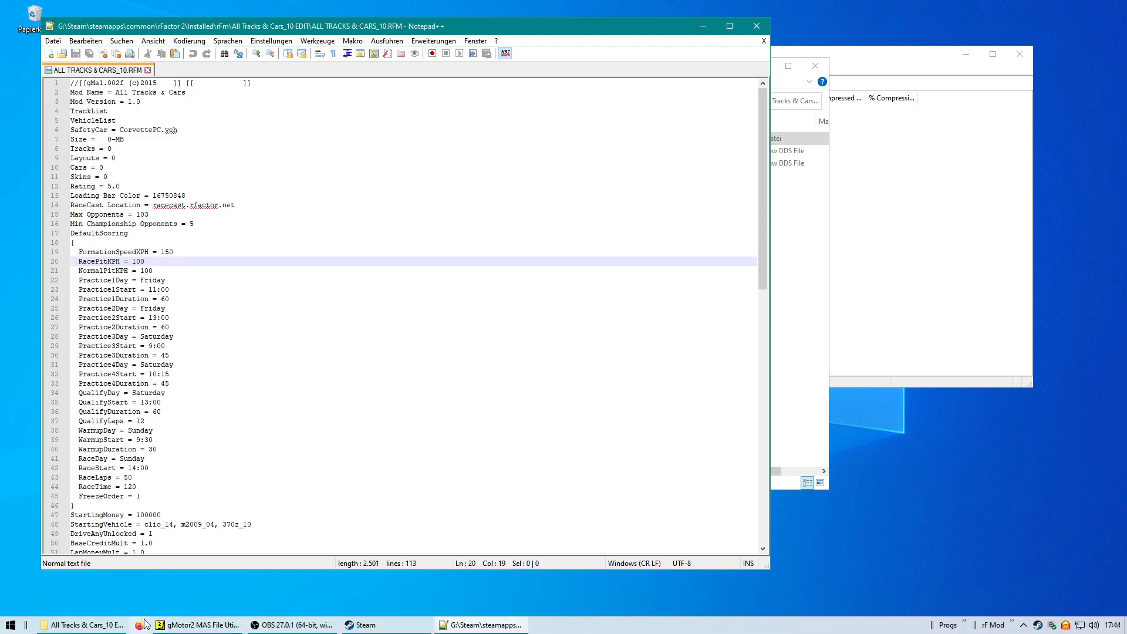
- Open MY NEW MOD_10.RFM from the My New Mod_10 folder and copy the VehicleList team block including both braces
click(134, 625)
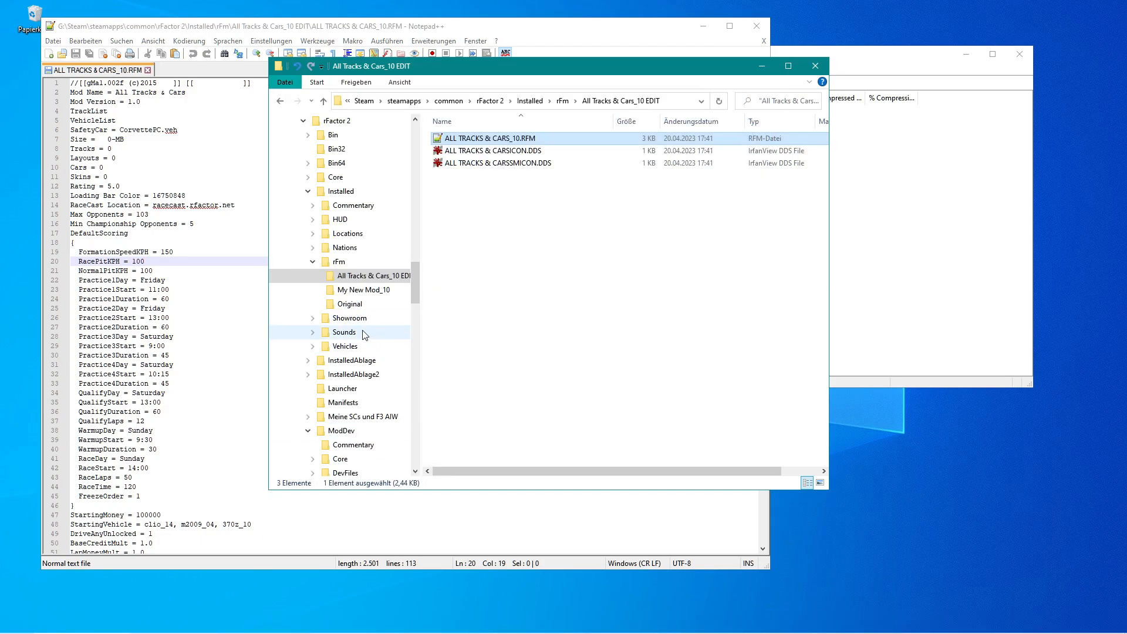
click(336, 291)
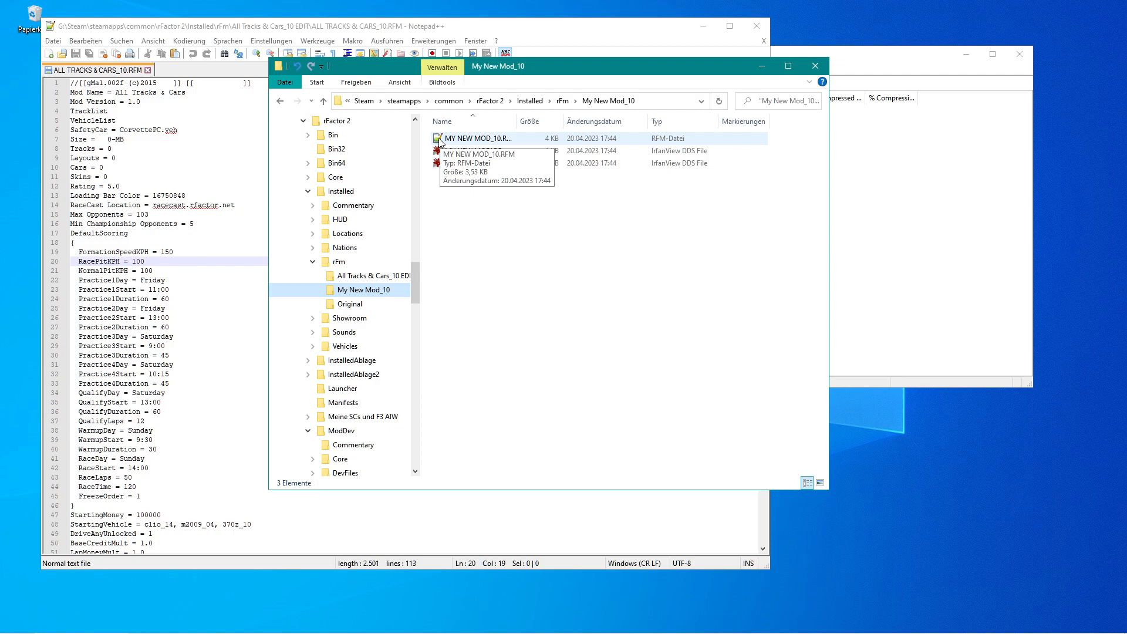
double_click(439, 139)
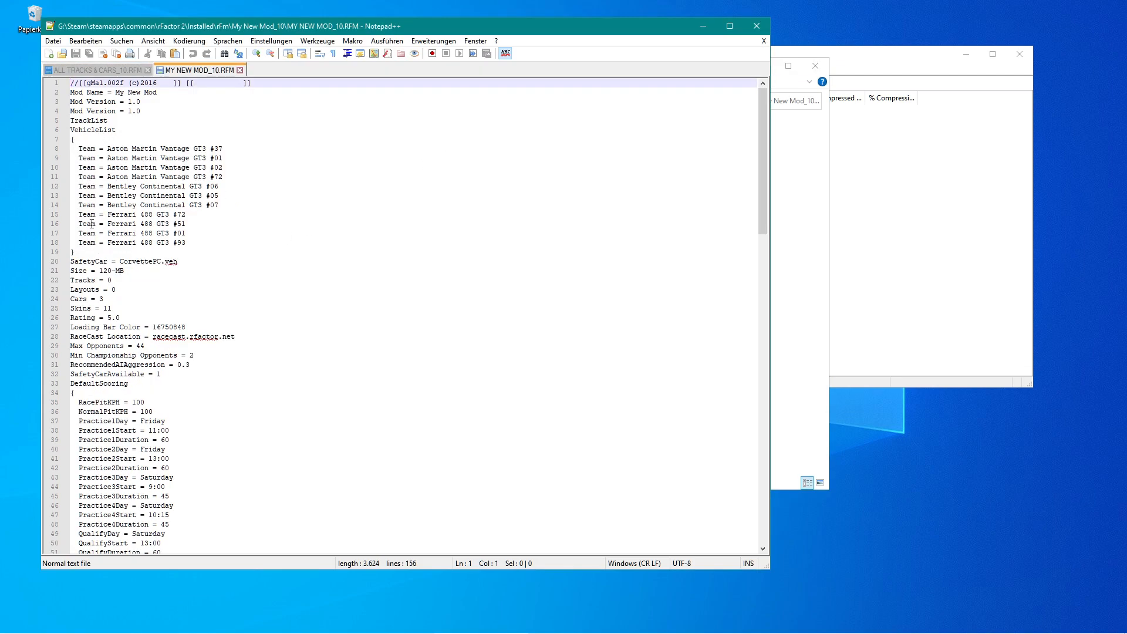
drag(194, 241, 100, 168)
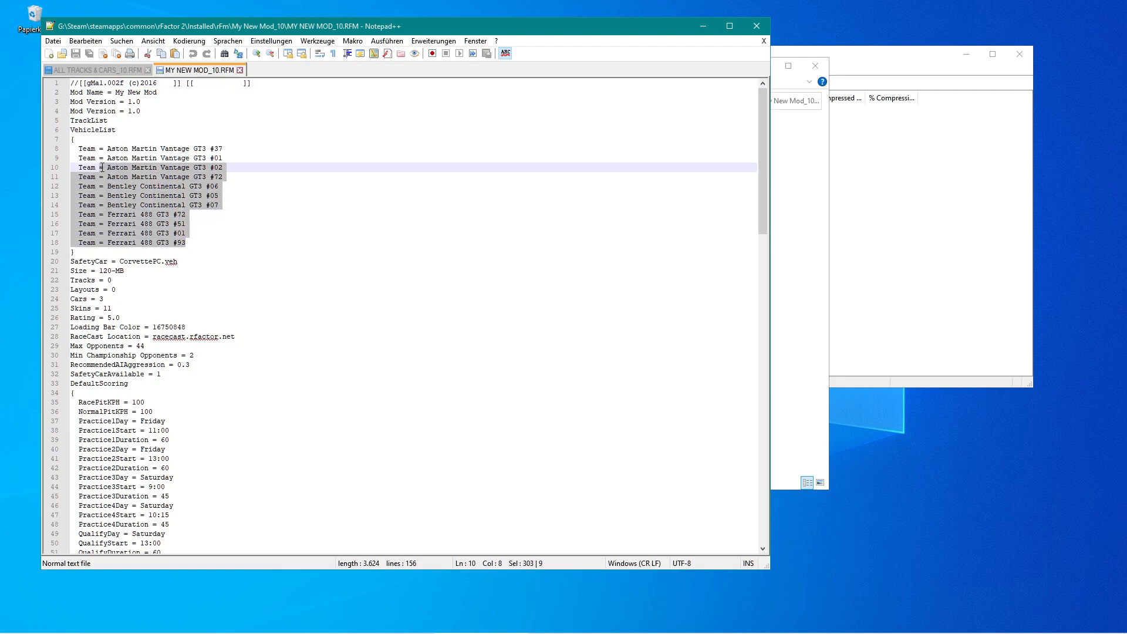
click(79, 251)
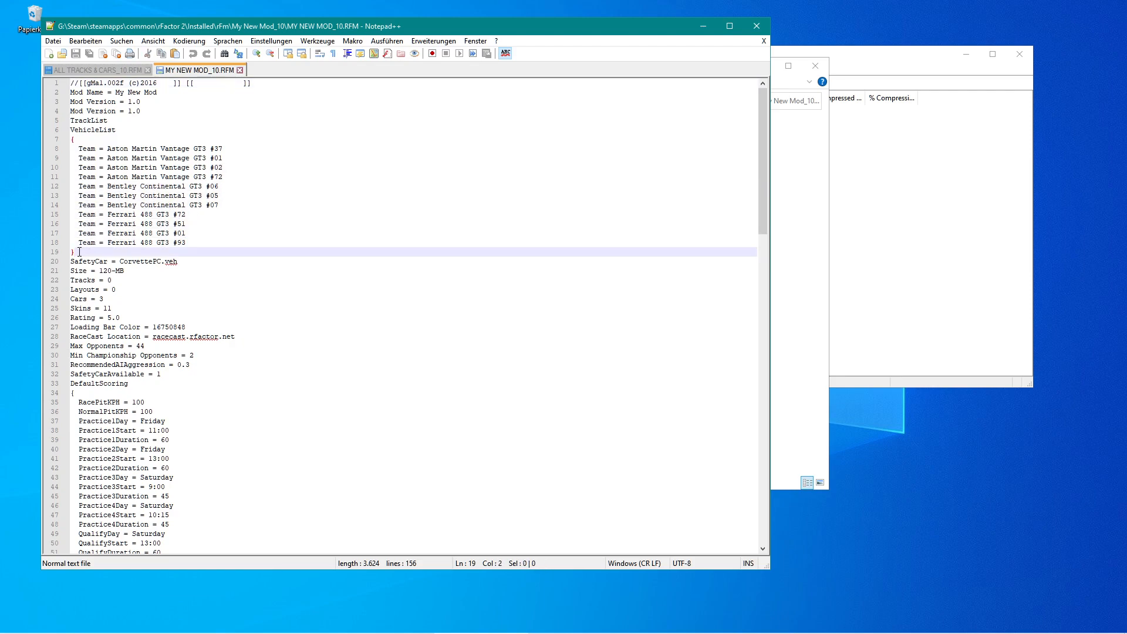
drag(75, 248, 61, 145)
key(ctrl+c)
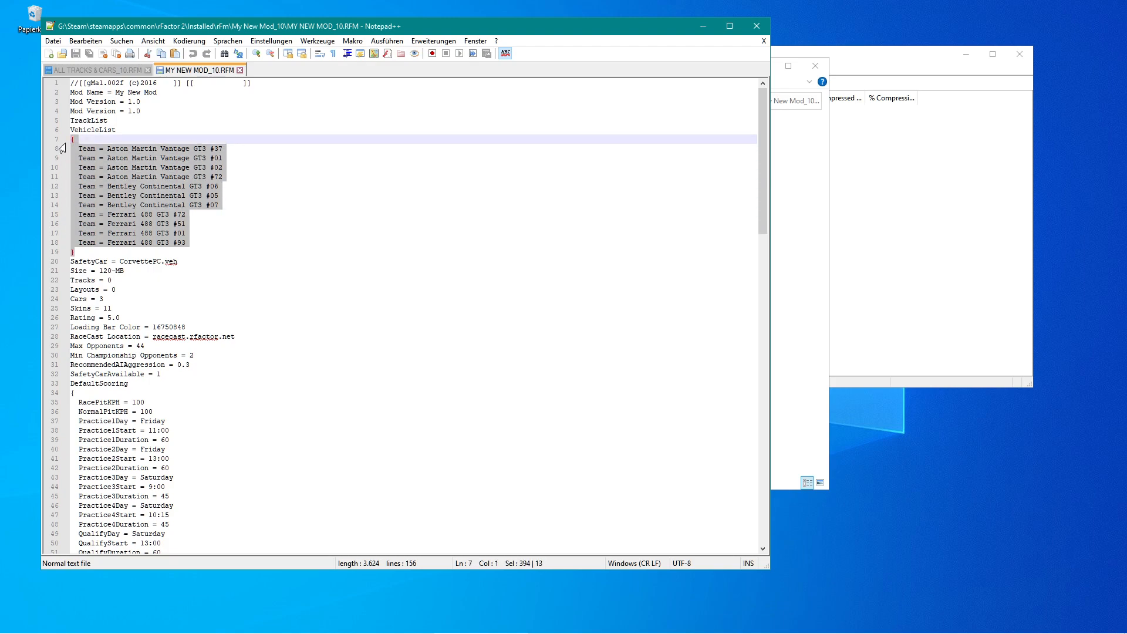
- Paste the team block below VehicleList in ALL TRACKS & CARS_10.RFM, put SafetyCar on its own line, and save the file
click(95, 71)
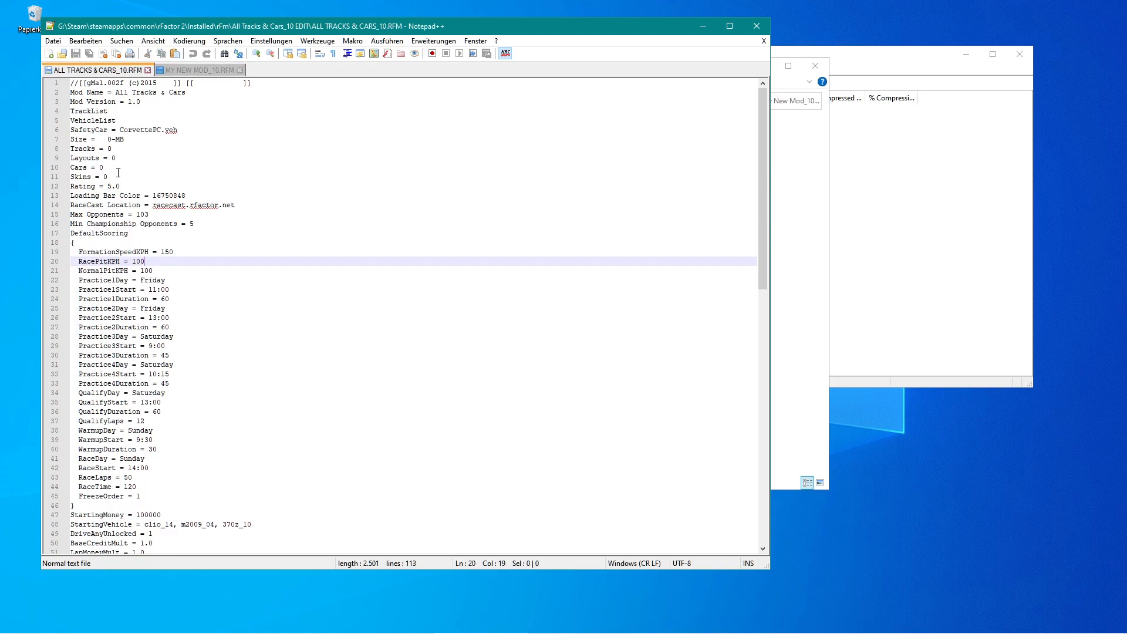
click(71, 130)
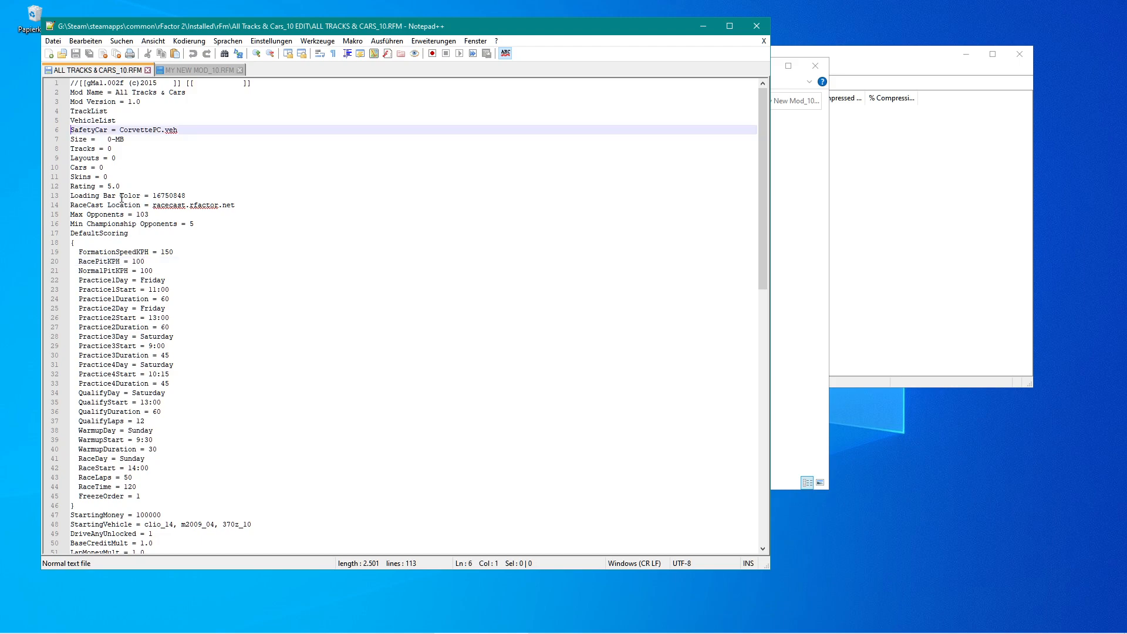
key(ctrl+v)
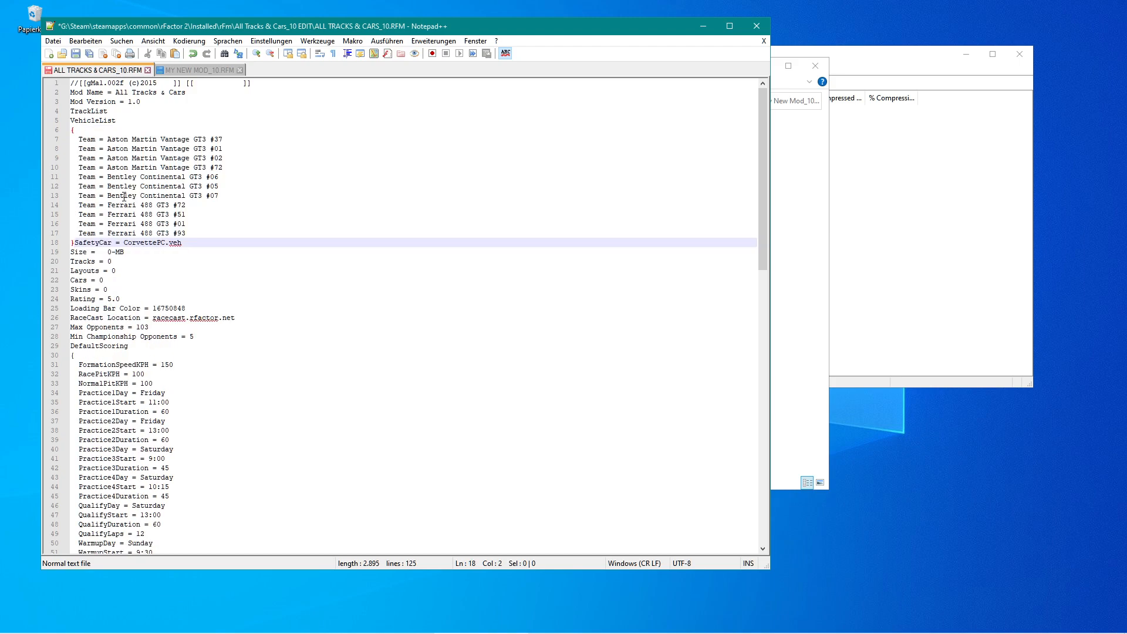
key(Return)
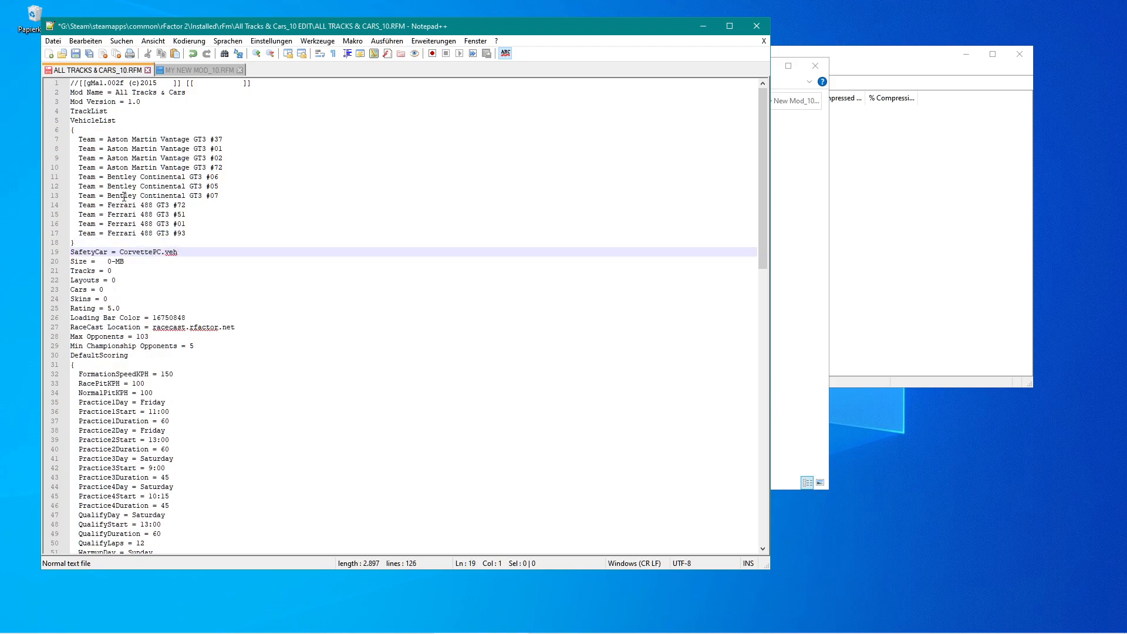
key(ctrl+s)
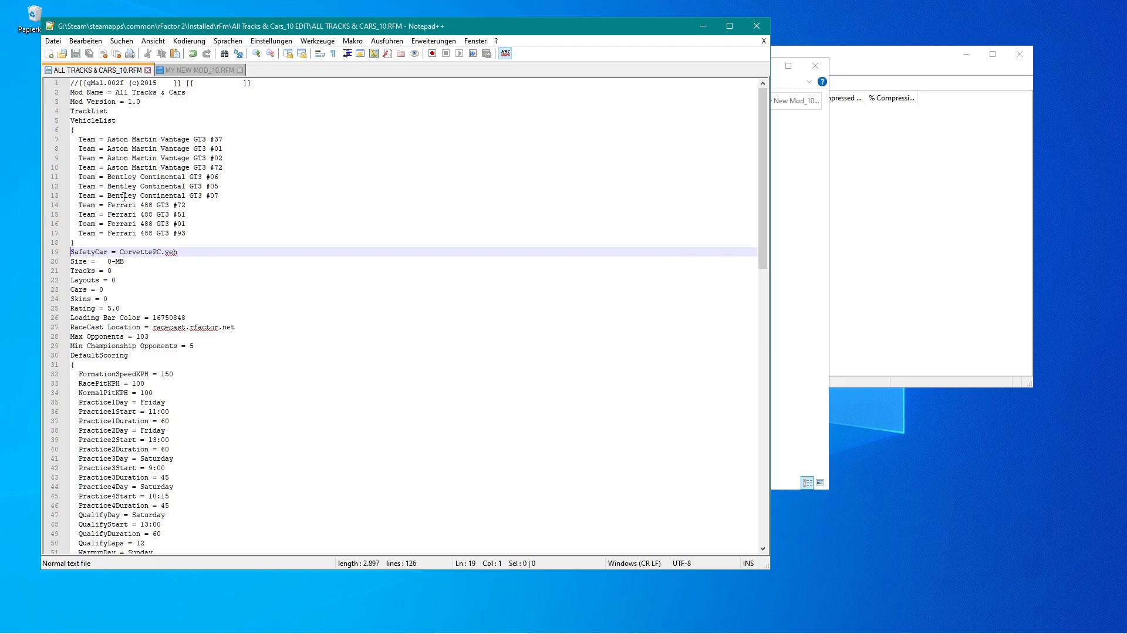
- Switch to the gMotor2 MAS File Utility and add the RFM file and both DDS icons from All Tracks & Cars_10 EDIT to the archive
click(704, 26)
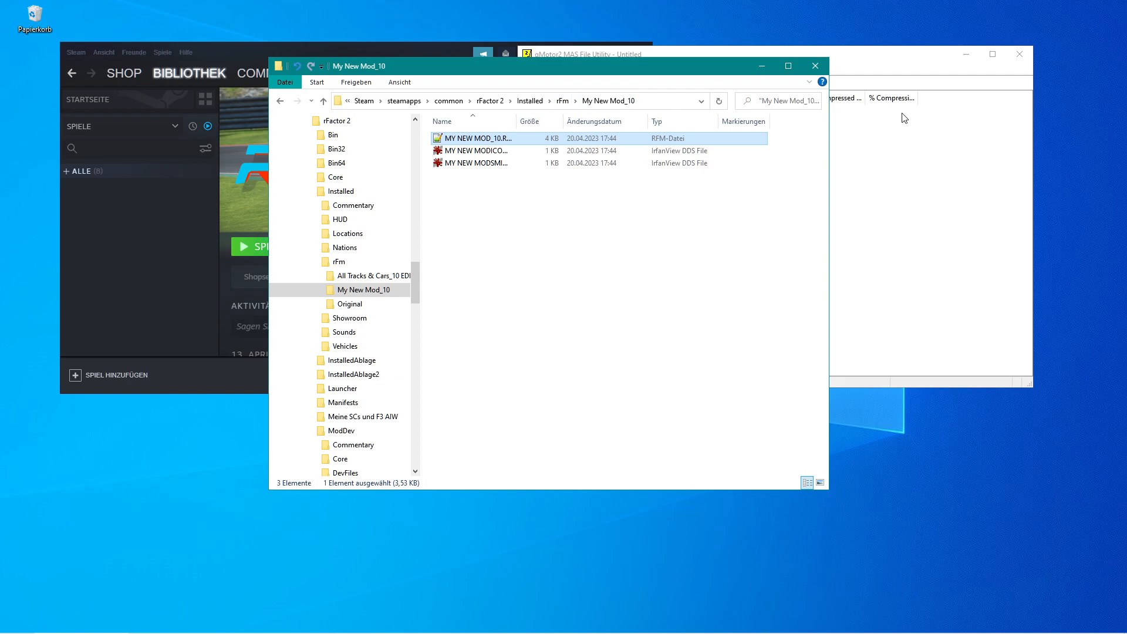
click(890, 70)
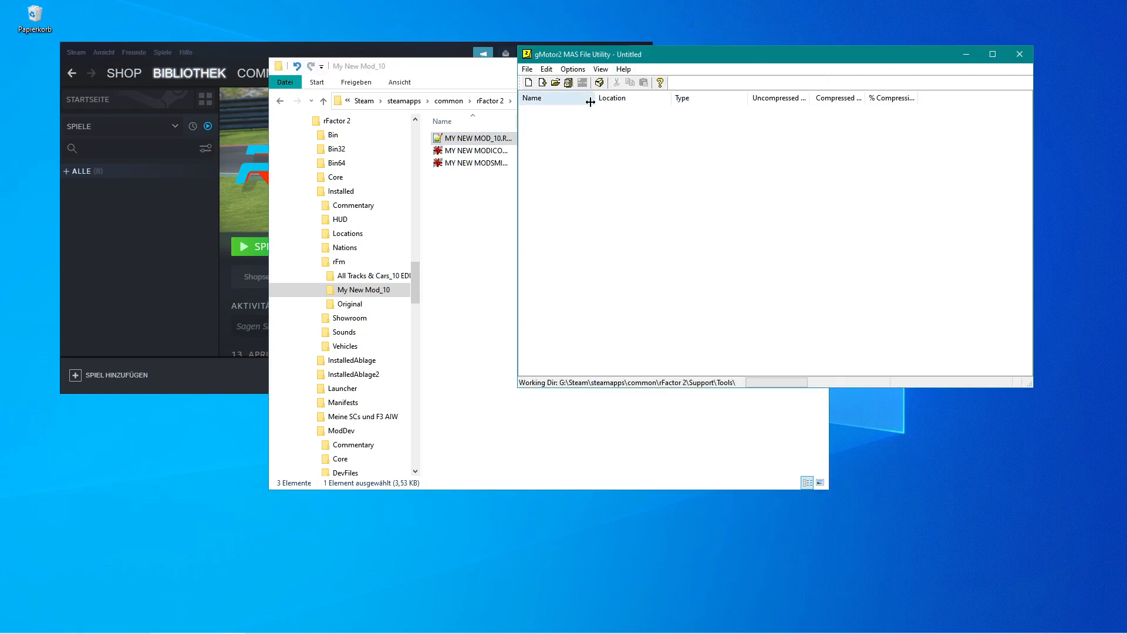
click(543, 83)
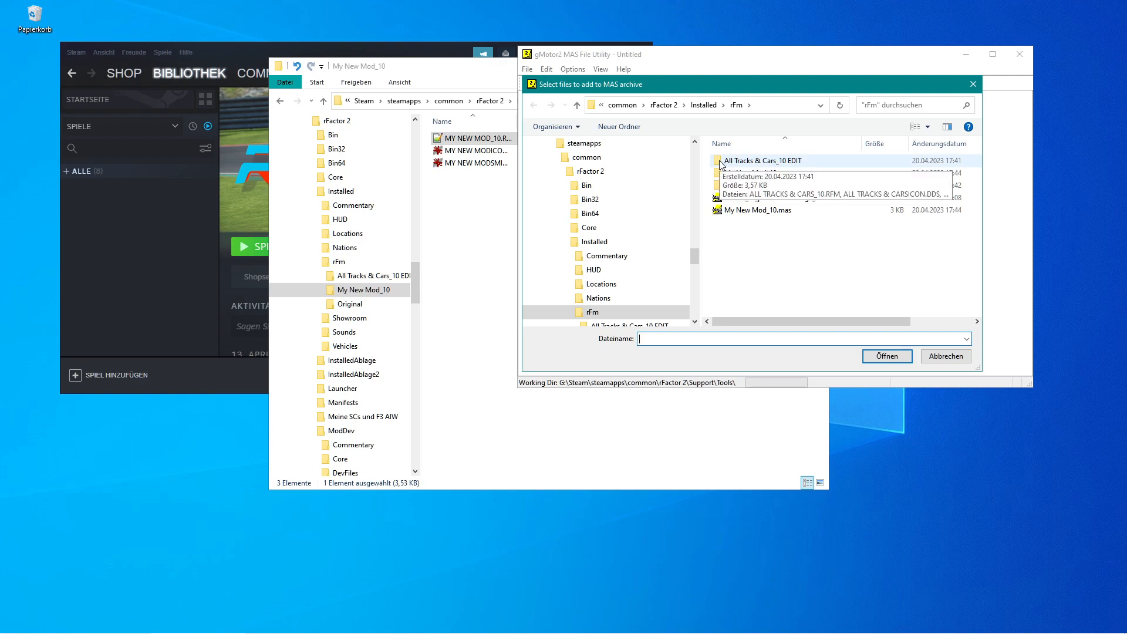
double_click(722, 165)
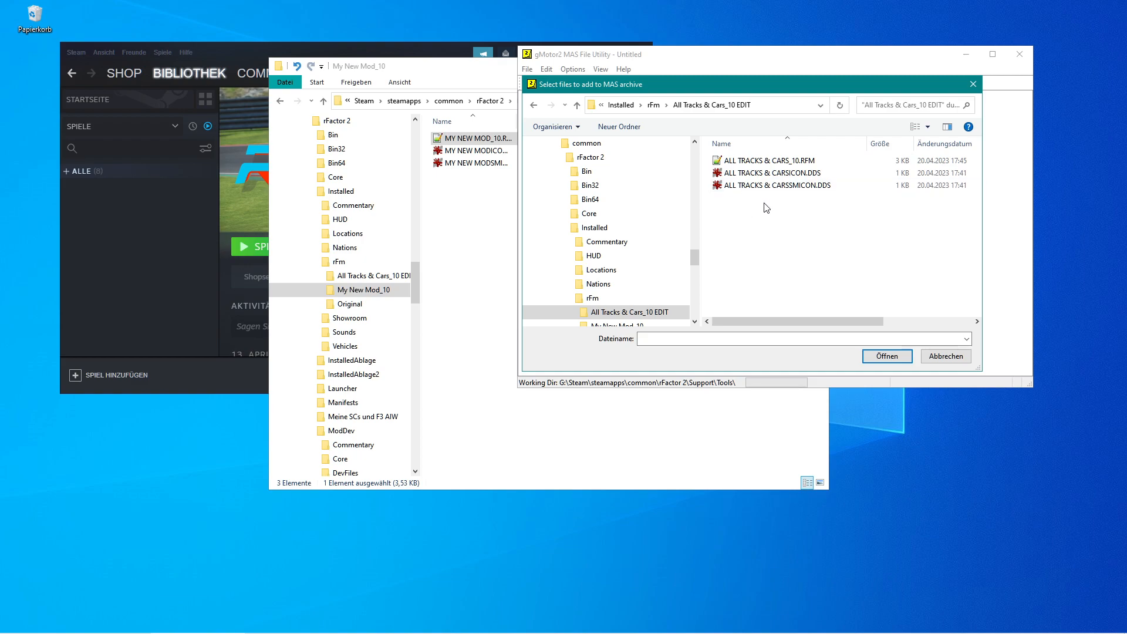
drag(766, 206, 731, 166)
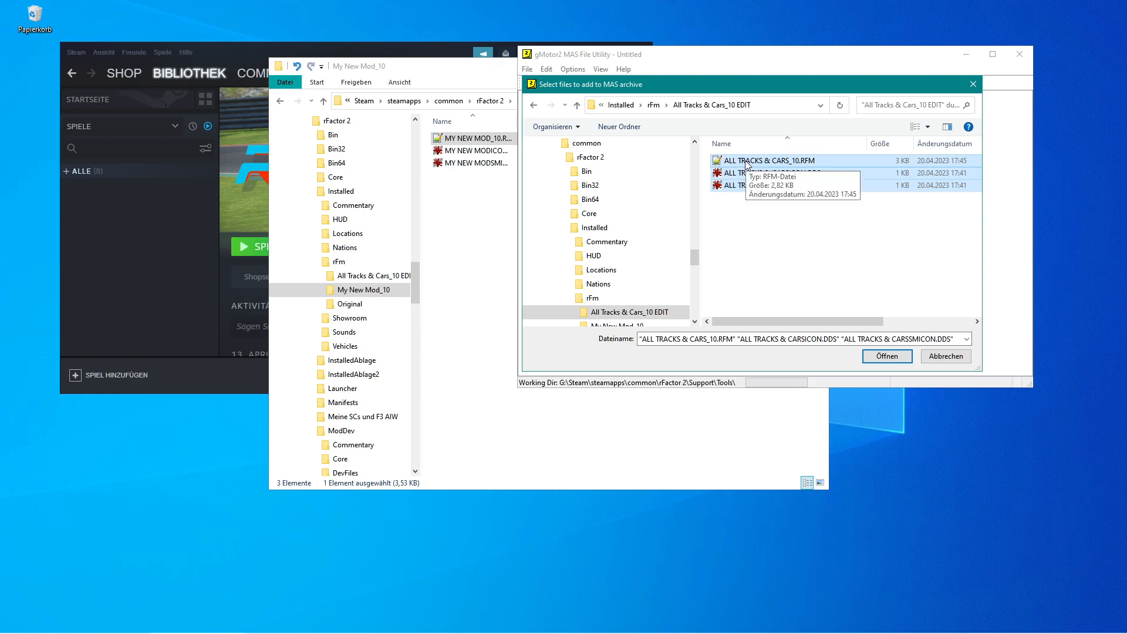
click(732, 166)
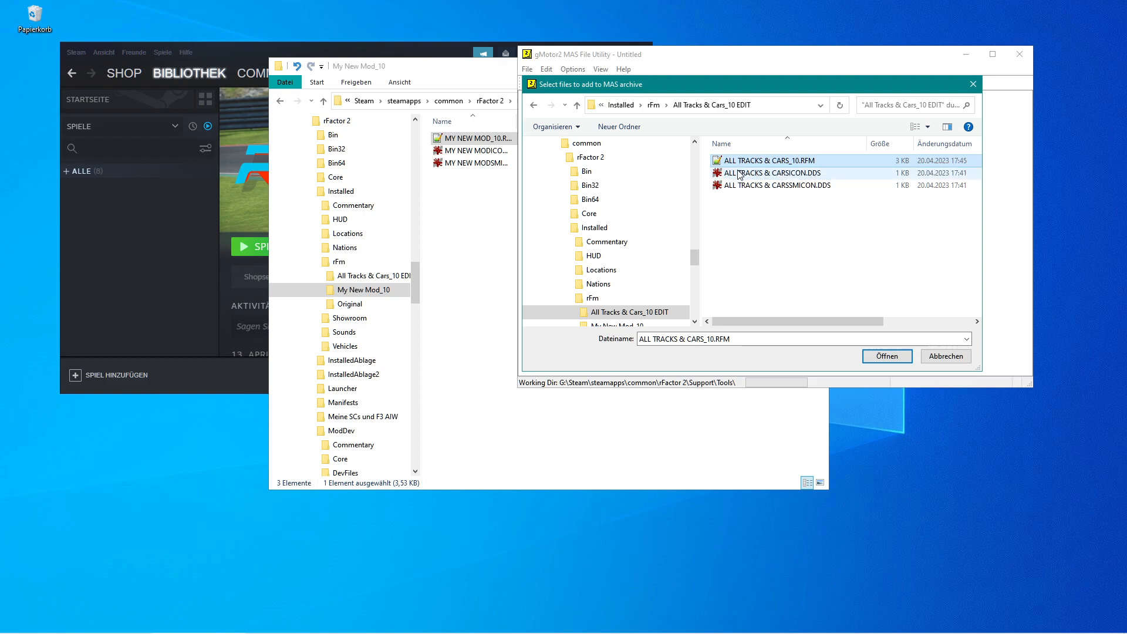
drag(755, 213, 732, 165)
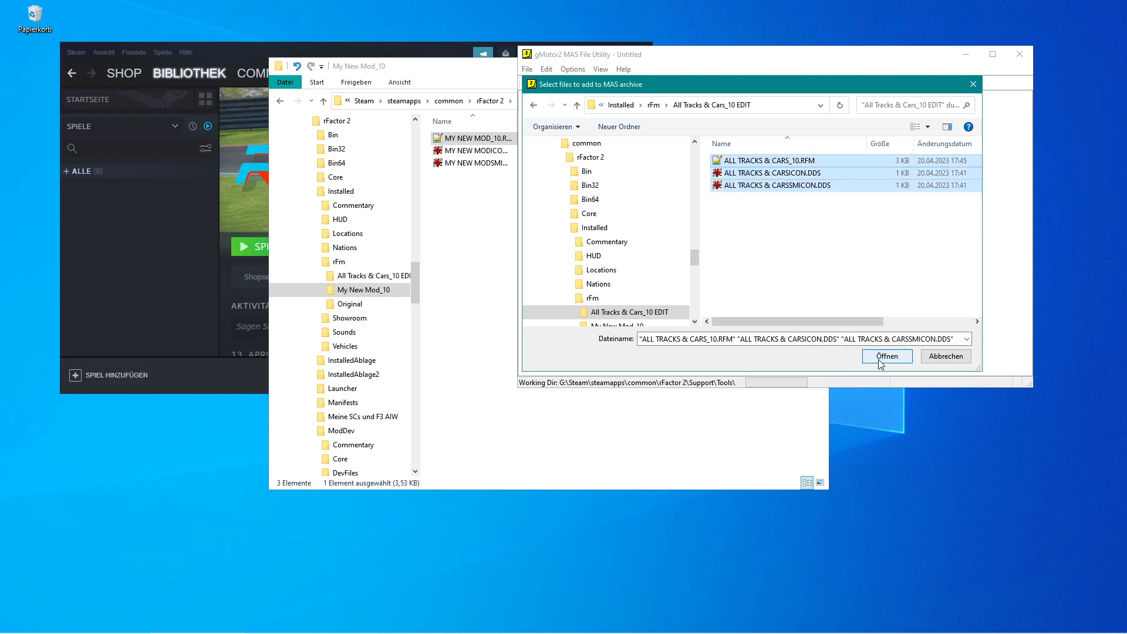
click(879, 359)
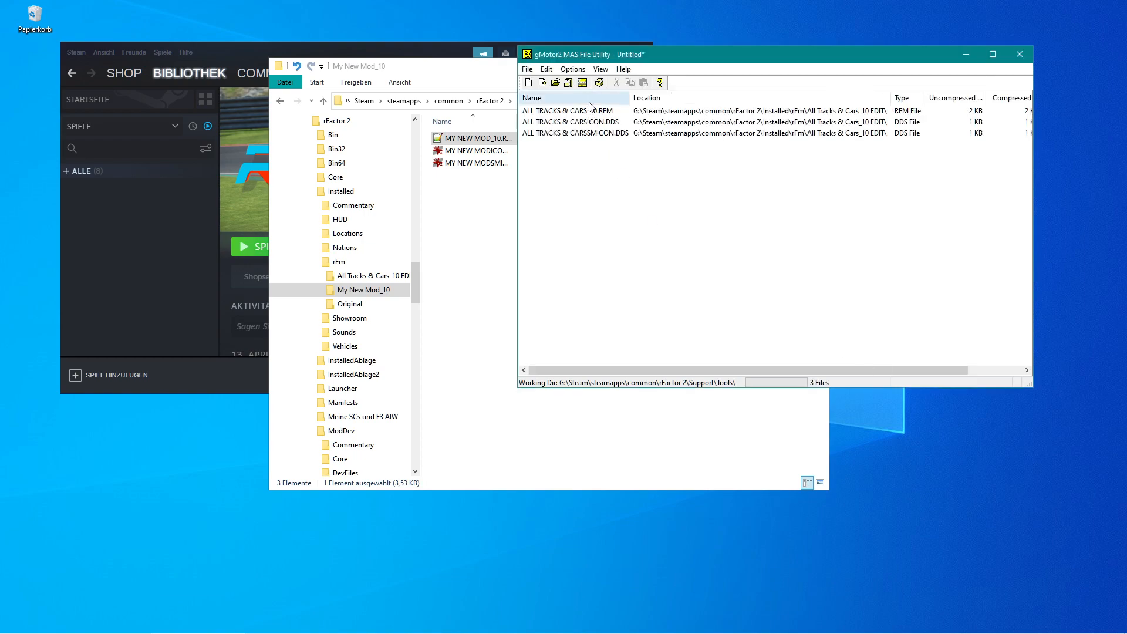
- Save the MAS archive as "All Tracks & Cars_10" in the rFm folder
click(583, 83)
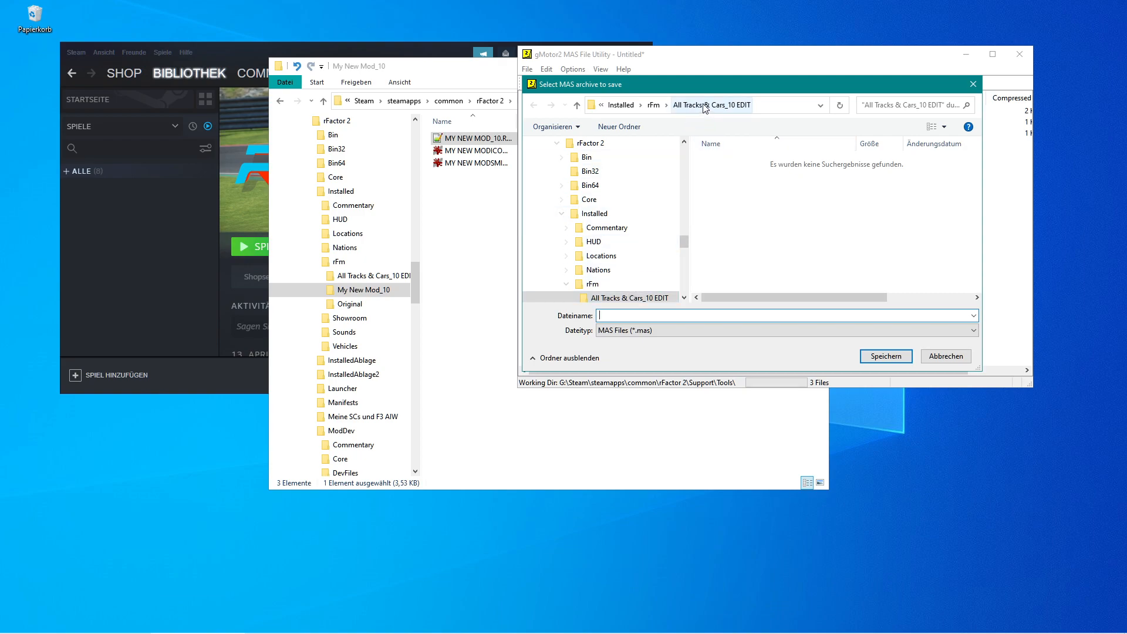
click(778, 106)
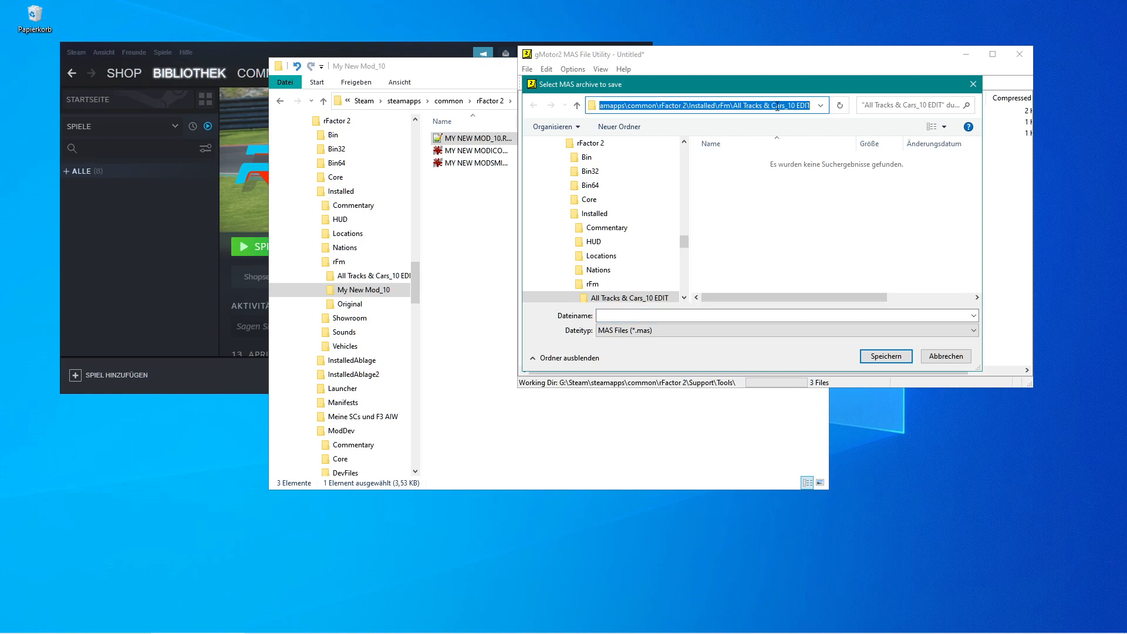
click(734, 107)
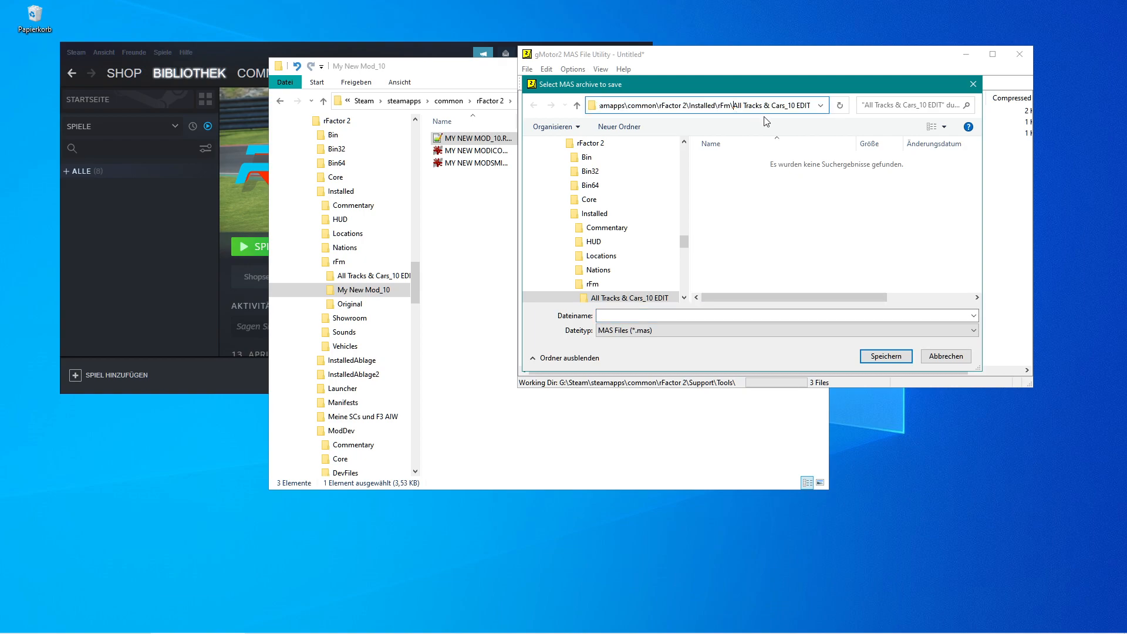
shift+click(795, 108)
key(ctrl+c)
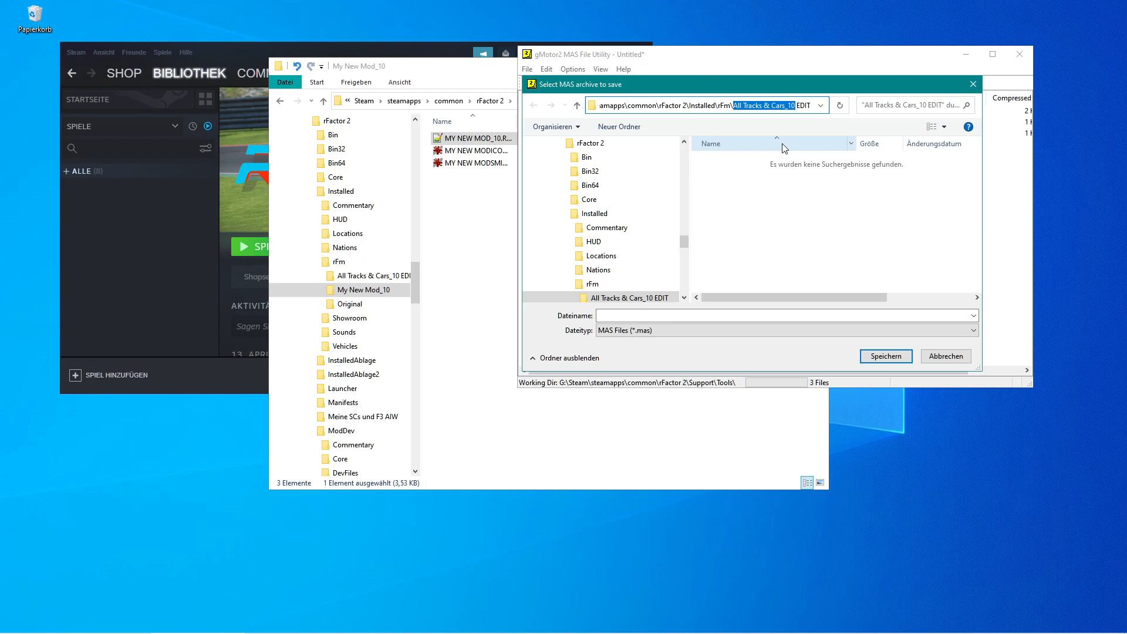
click(639, 317)
key(ctrl+v)
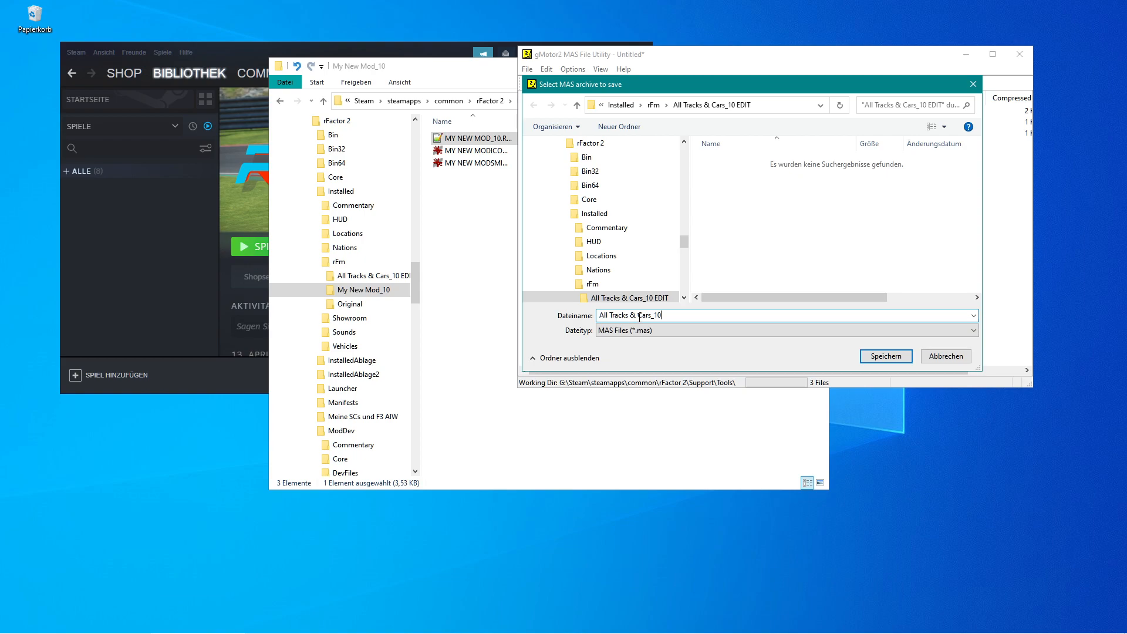
click(654, 105)
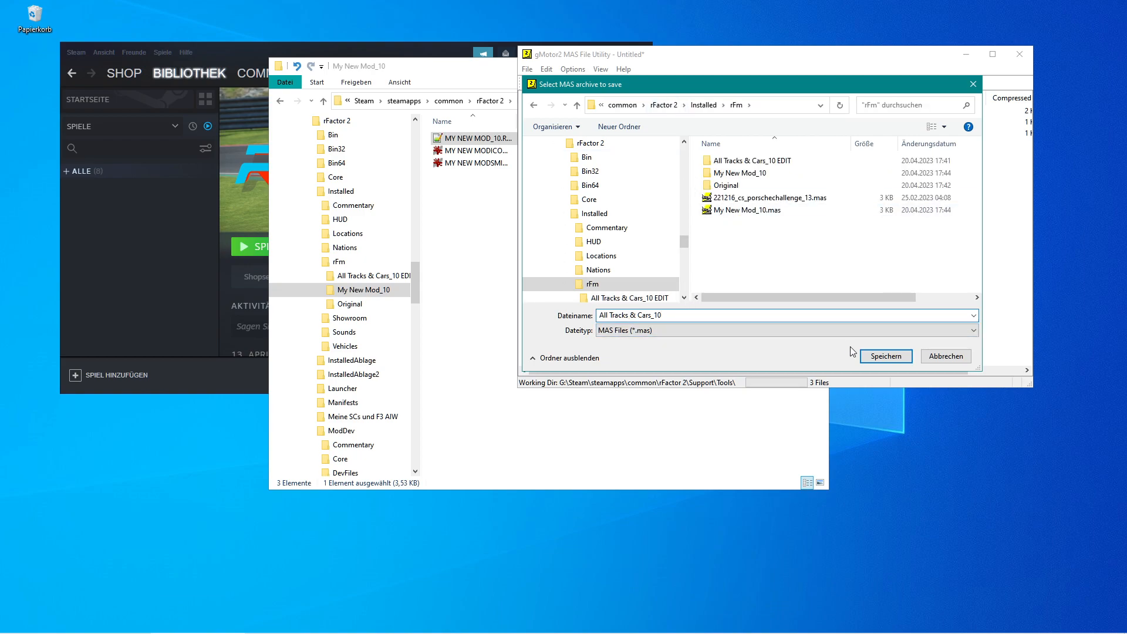
click(887, 356)
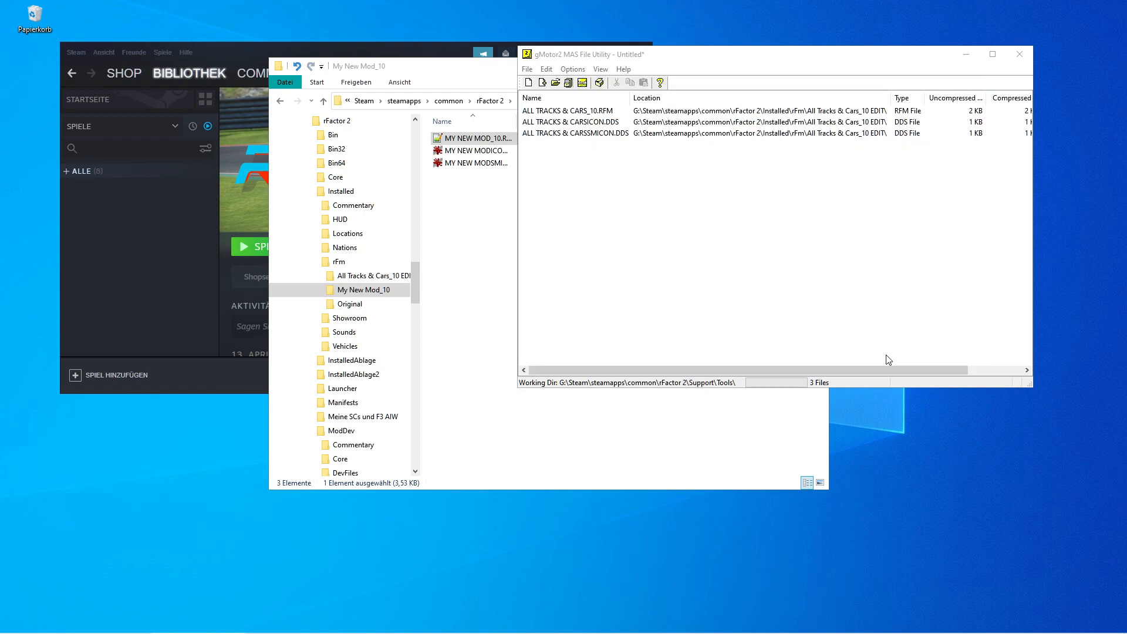
- Switch to File Explorer and delete My New Mod_10.mas and the My New Mod_10 folder from the rFm folder
click(472, 245)
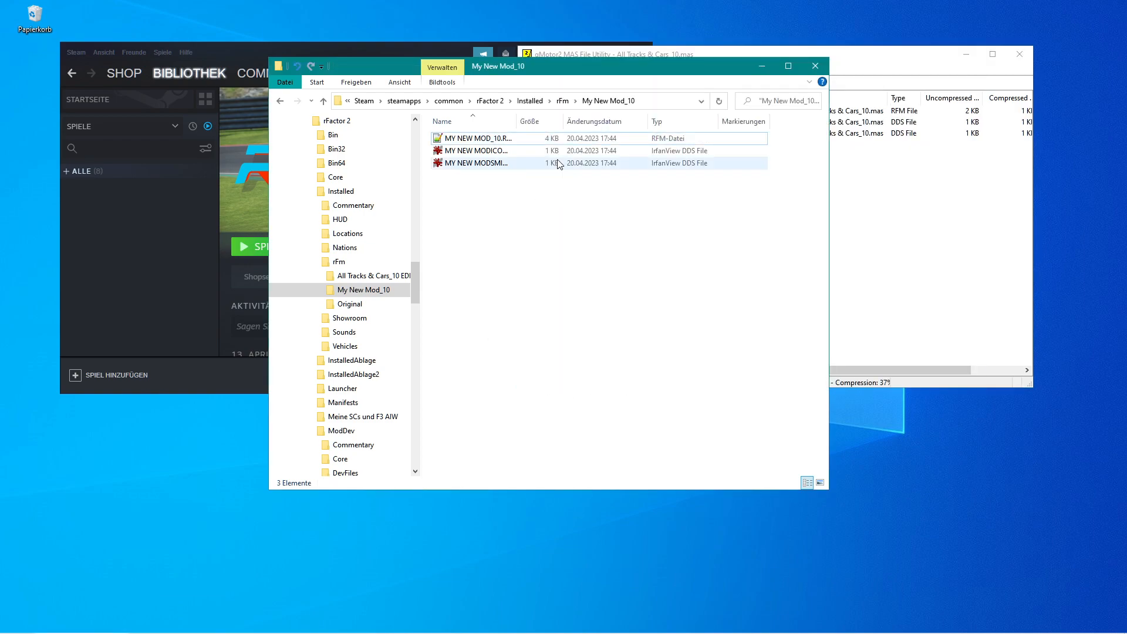
click(562, 101)
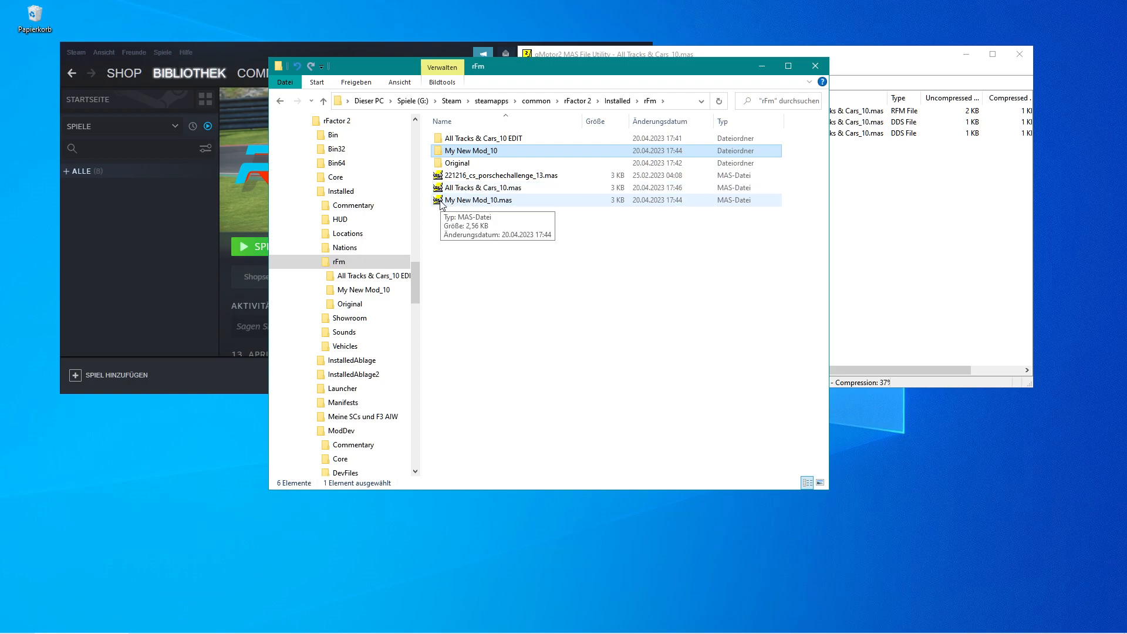
click(441, 202)
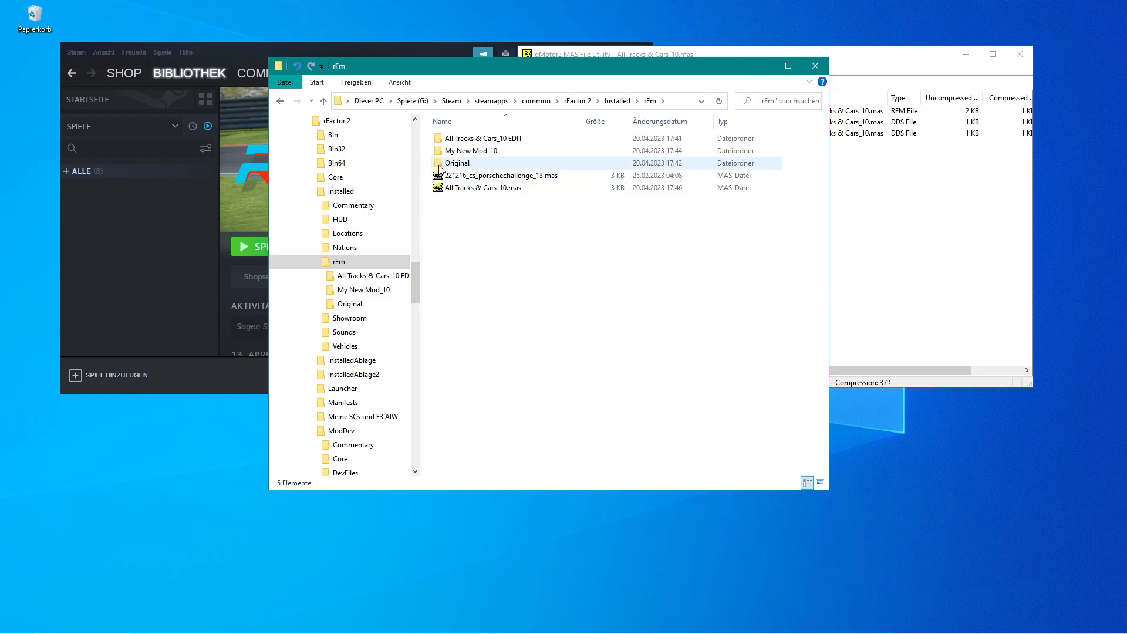
click(467, 151)
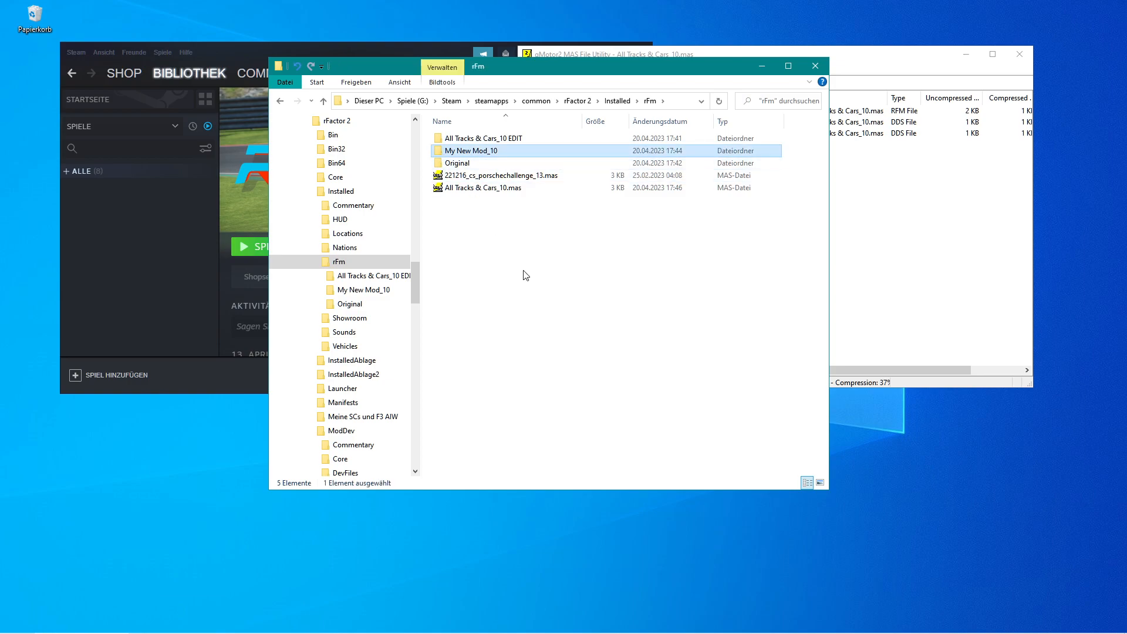
key(Delete)
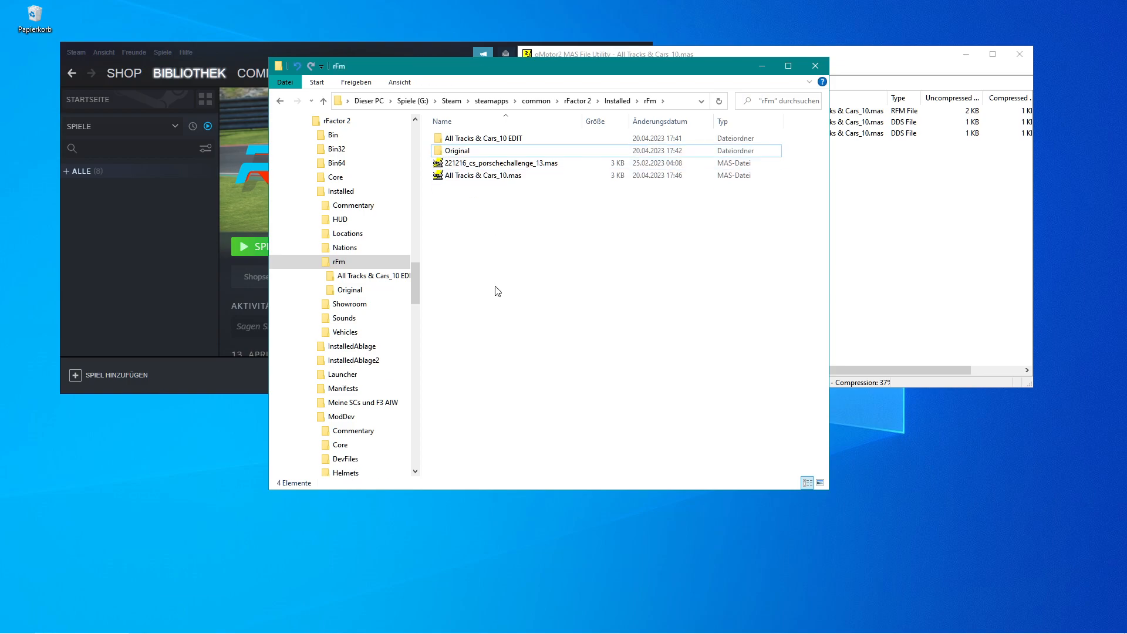
- Launch rFactor 2 from the Steam library and open the Singleplayer mode
click(189, 332)
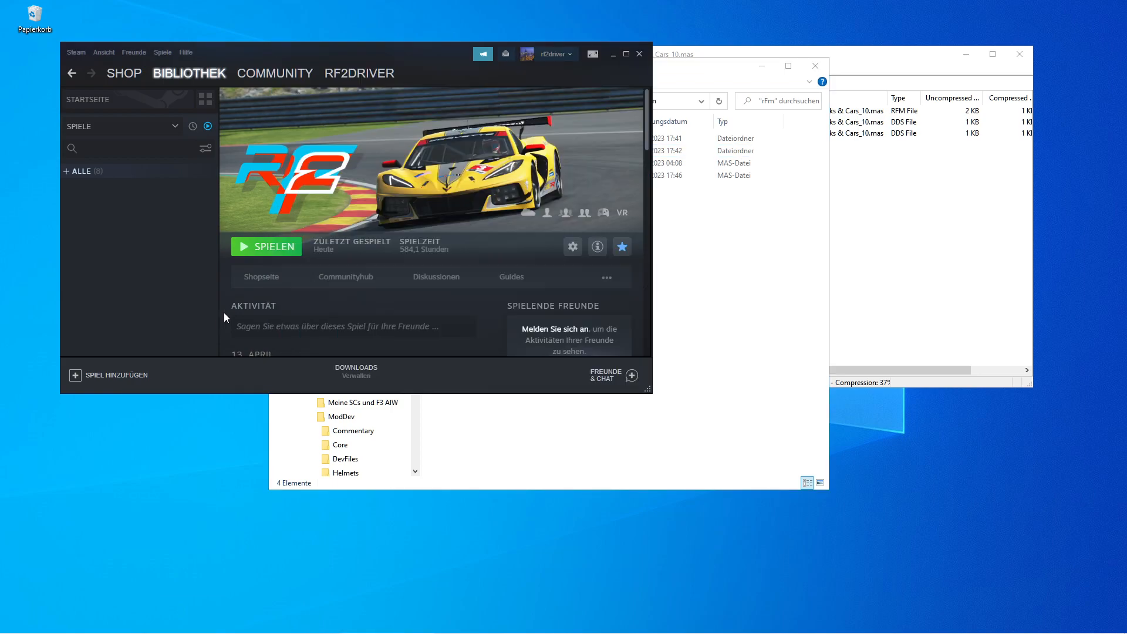
click(254, 247)
click(582, 423)
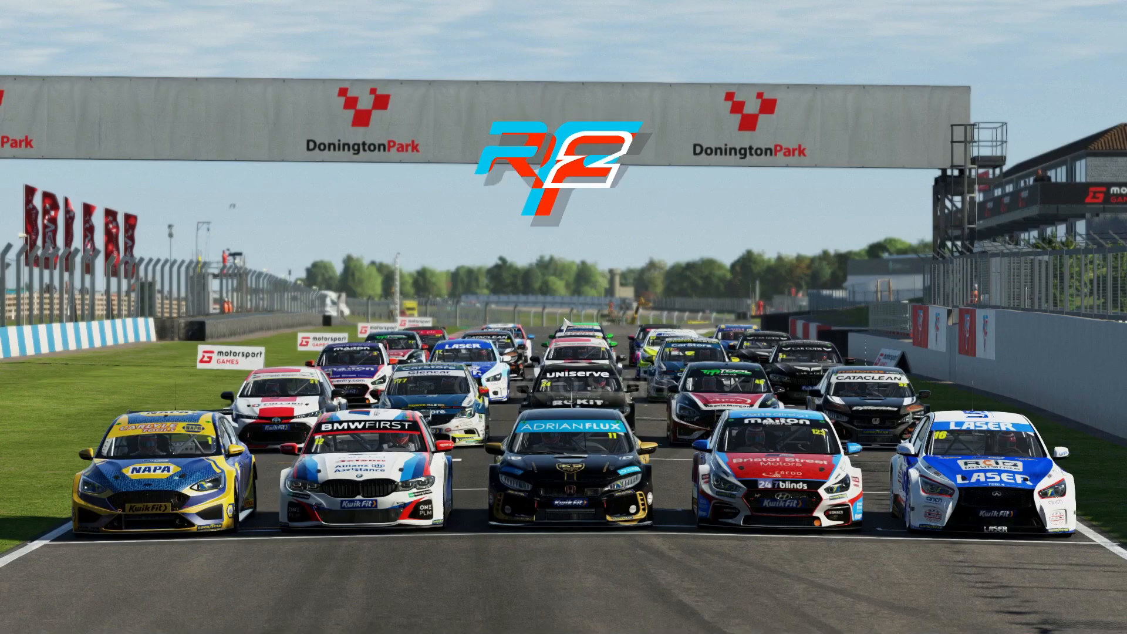
click(568, 325)
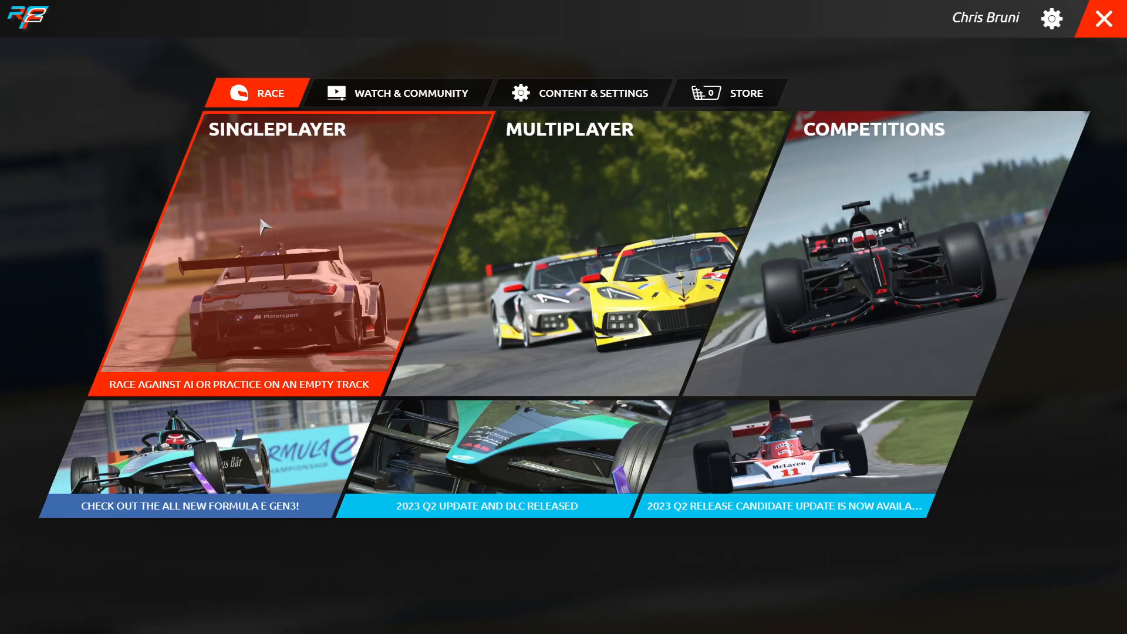
click(265, 226)
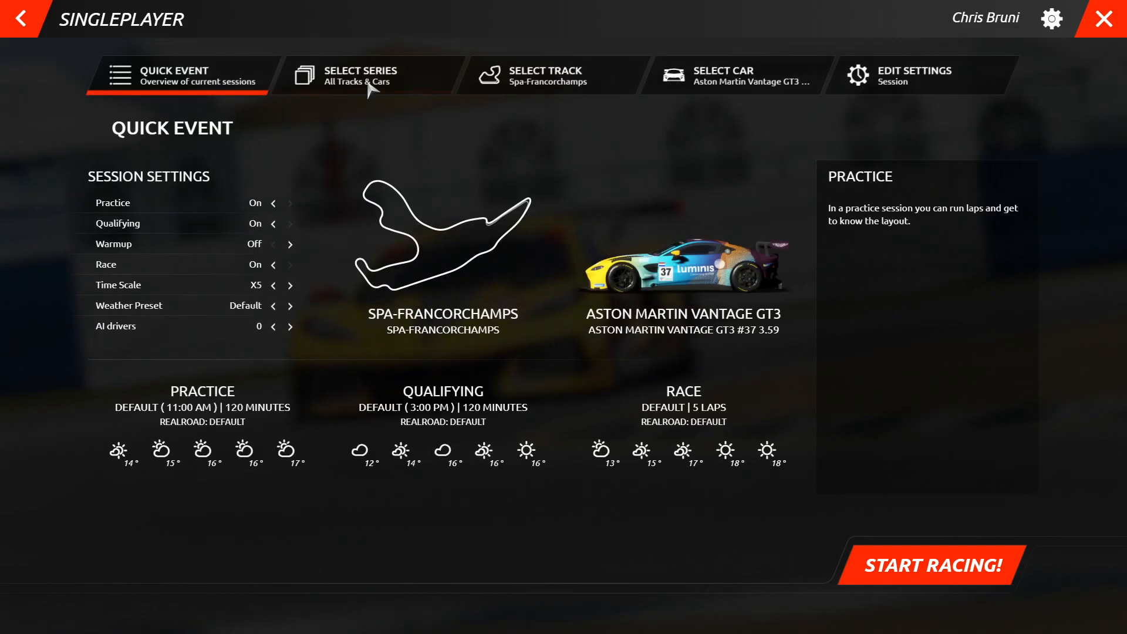
- Examine the track and car totals of the All Tracks & Cars series and look through its track list
click(371, 83)
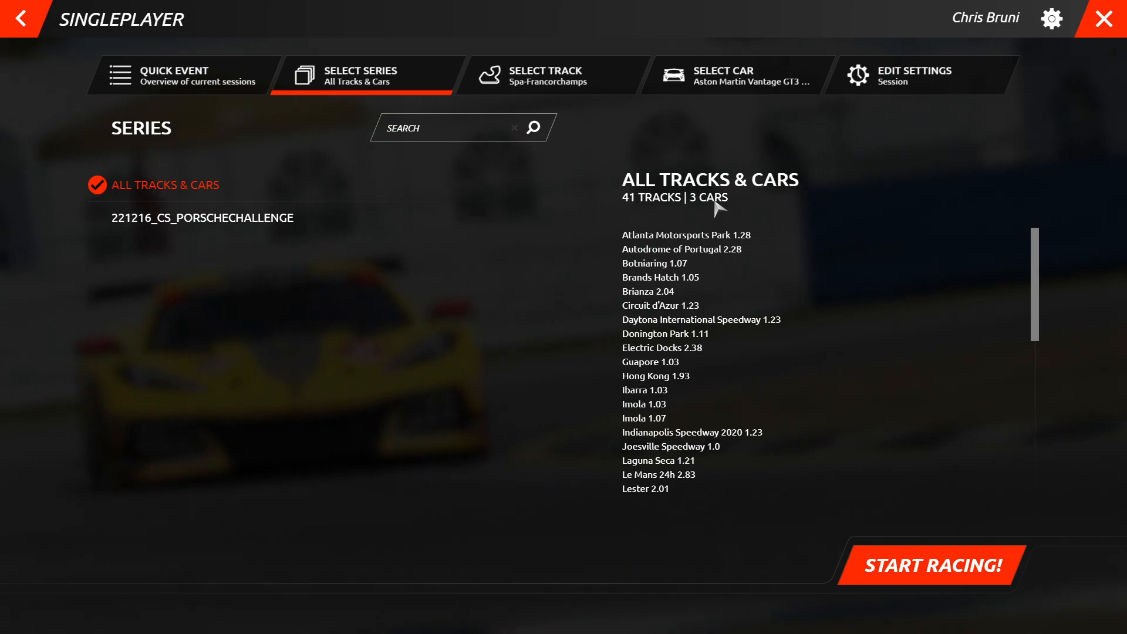
click(552, 79)
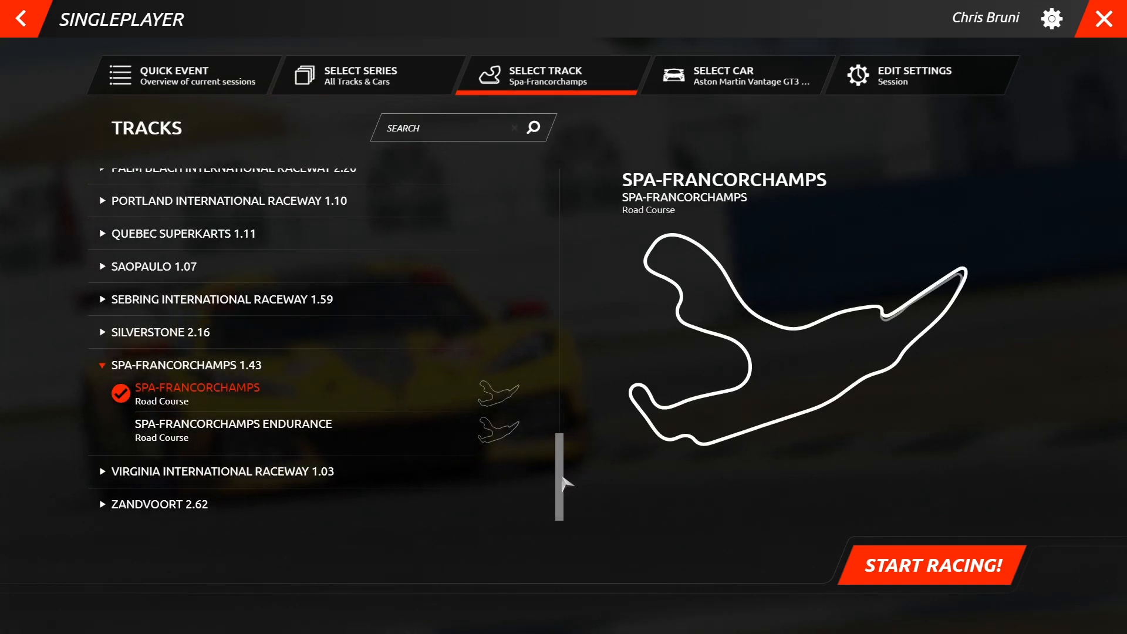
scroll(564, 470, up, 1)
drag(564, 470, 565, 299)
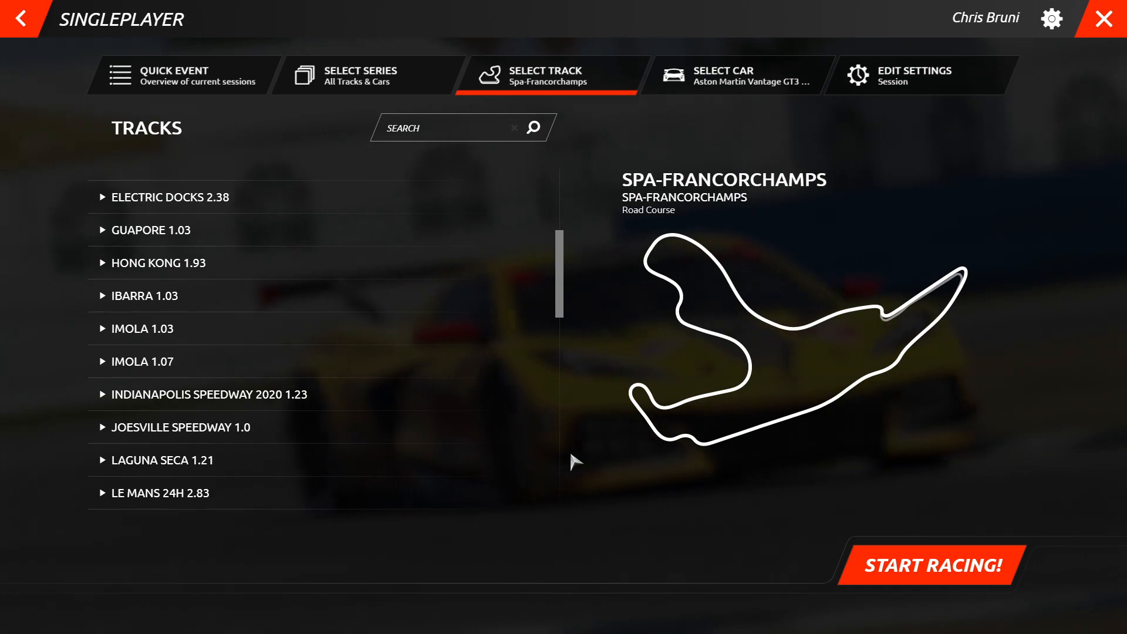
click(558, 340)
drag(558, 339, 561, 445)
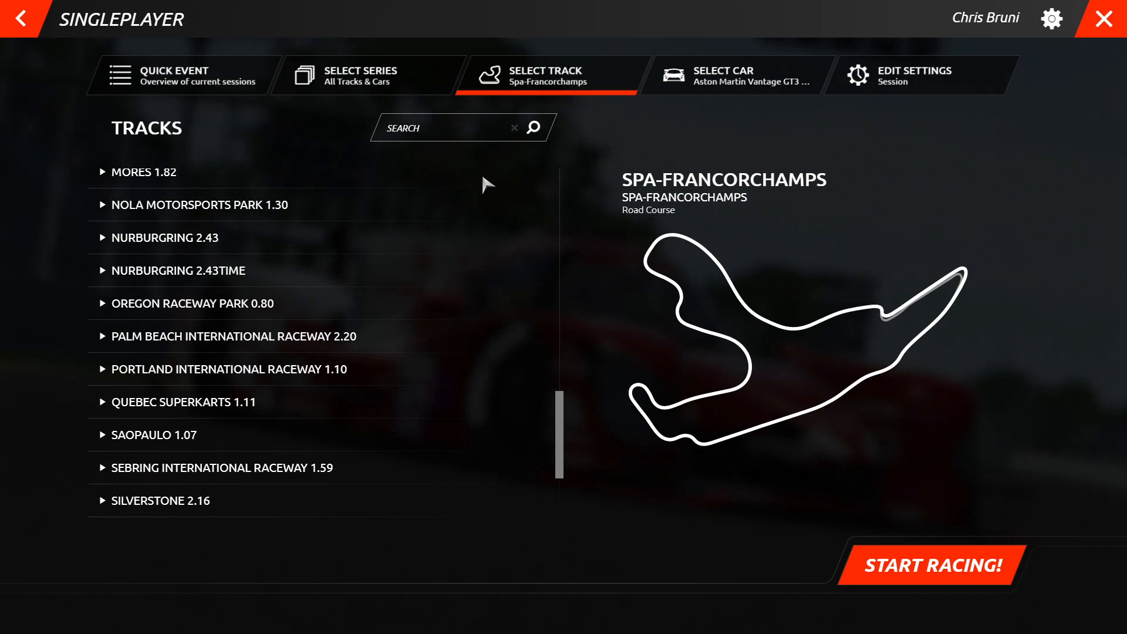
- Examine the available GT3 brands and the Ferrari 488 GT3 liveries in the car selection, and close rFactor 2
click(703, 84)
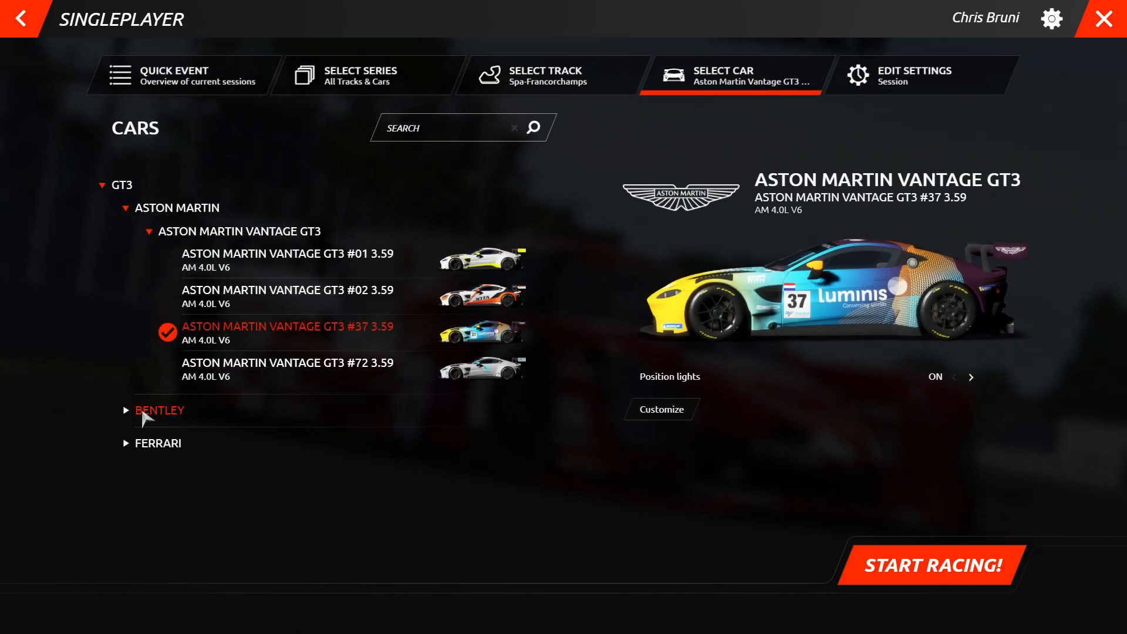
click(158, 211)
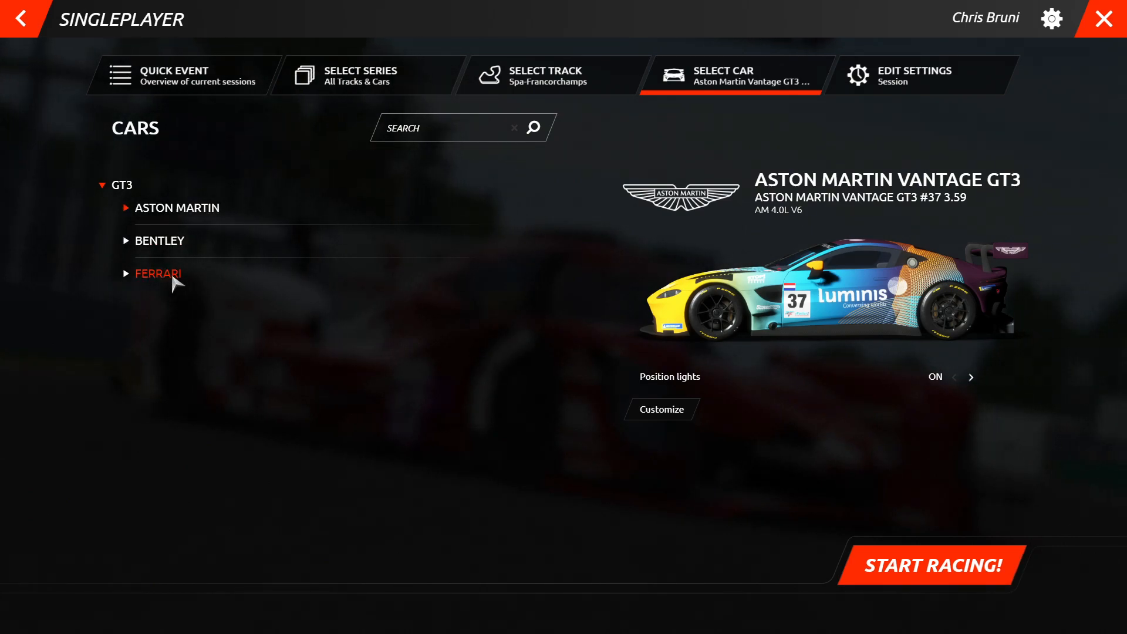
click(127, 275)
click(169, 301)
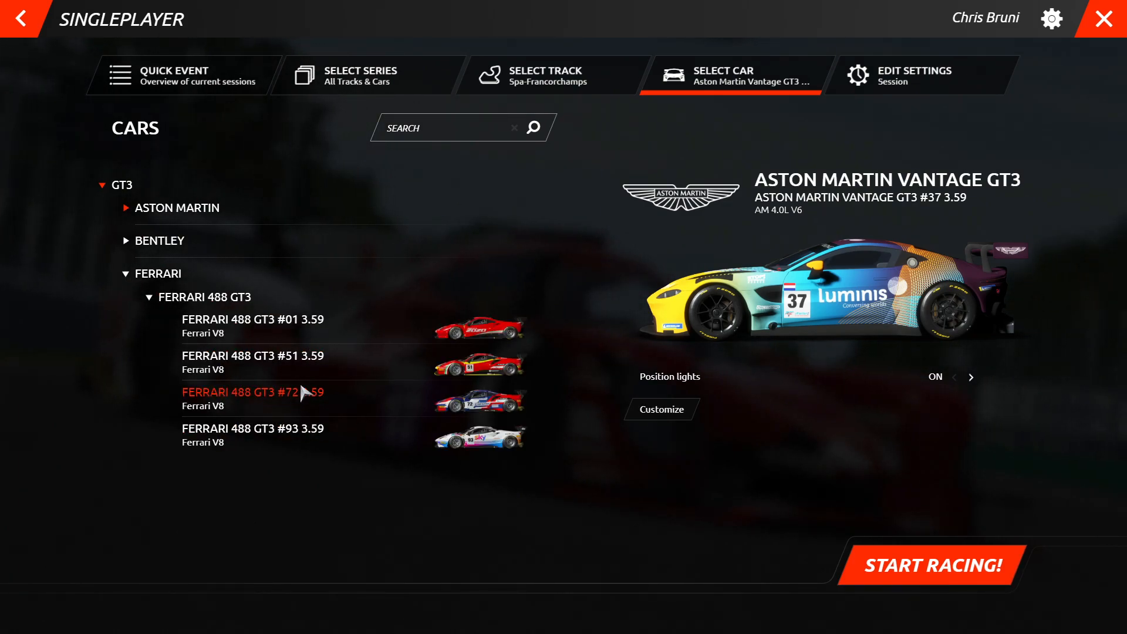
click(1103, 22)
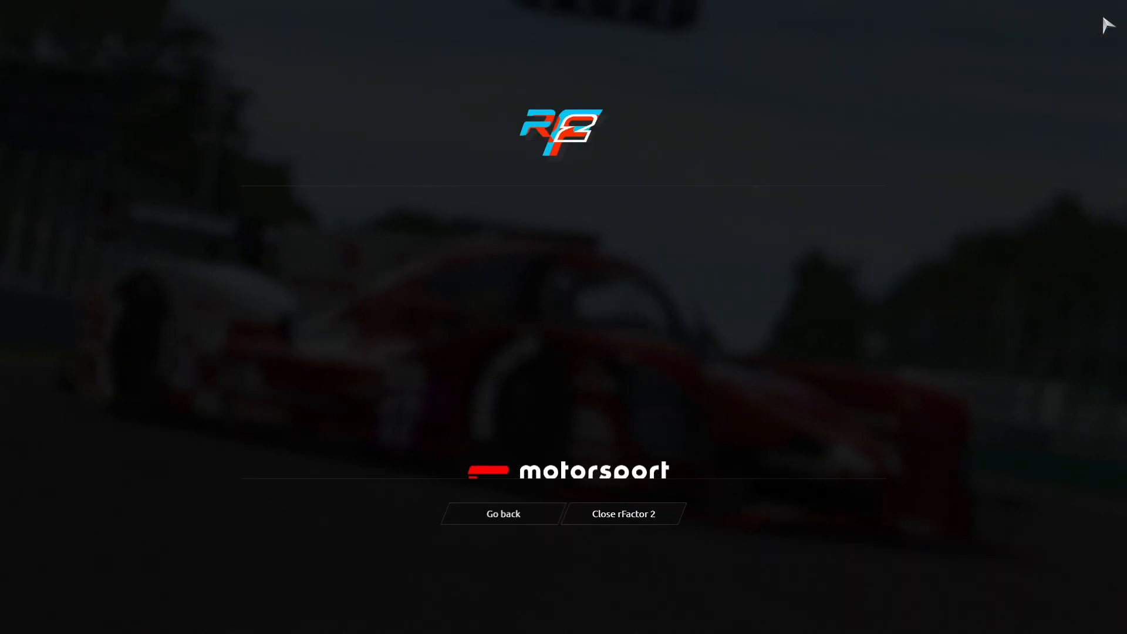
click(626, 520)
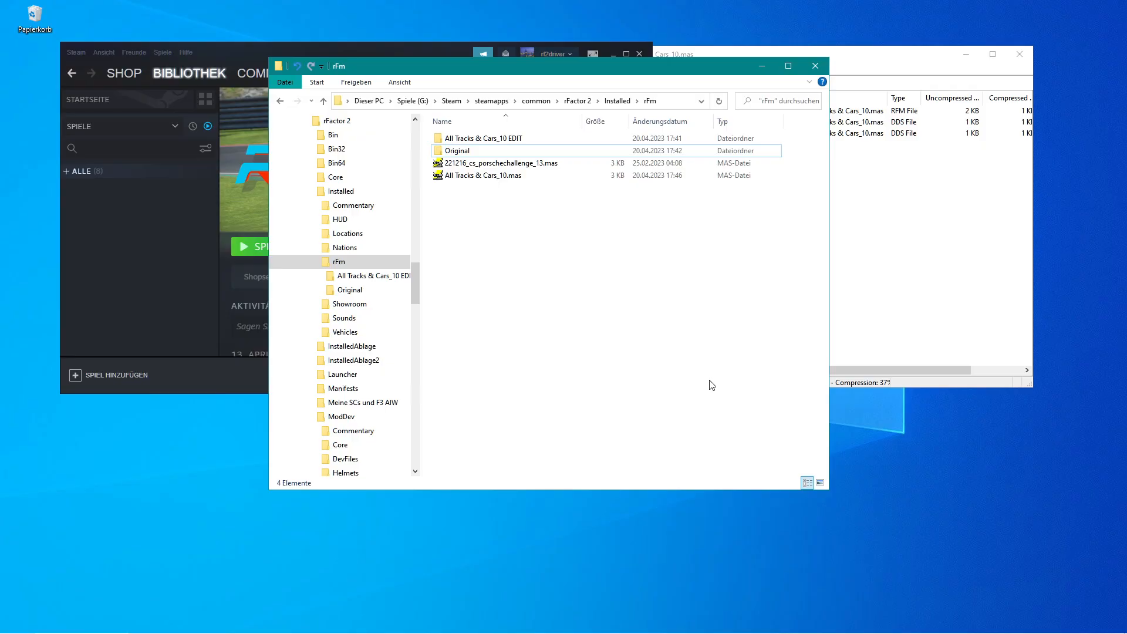
- Create a folder named "3 GT3" in the rFm folder and move All Tracks & Cars_10.mas into it
click(448, 180)
click(449, 180)
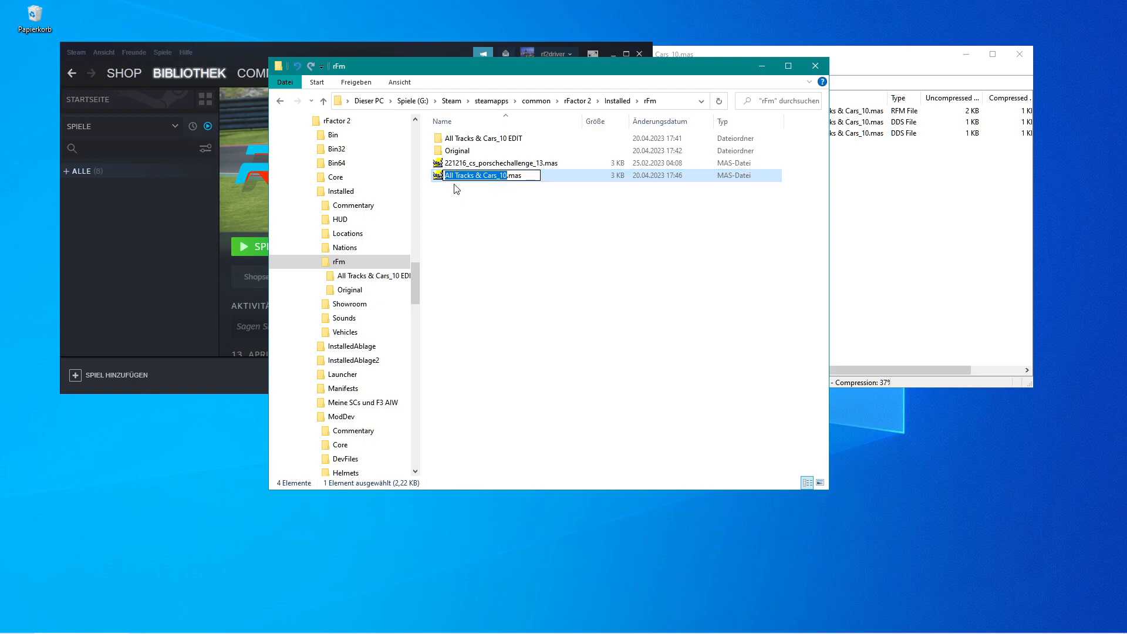
click(439, 179)
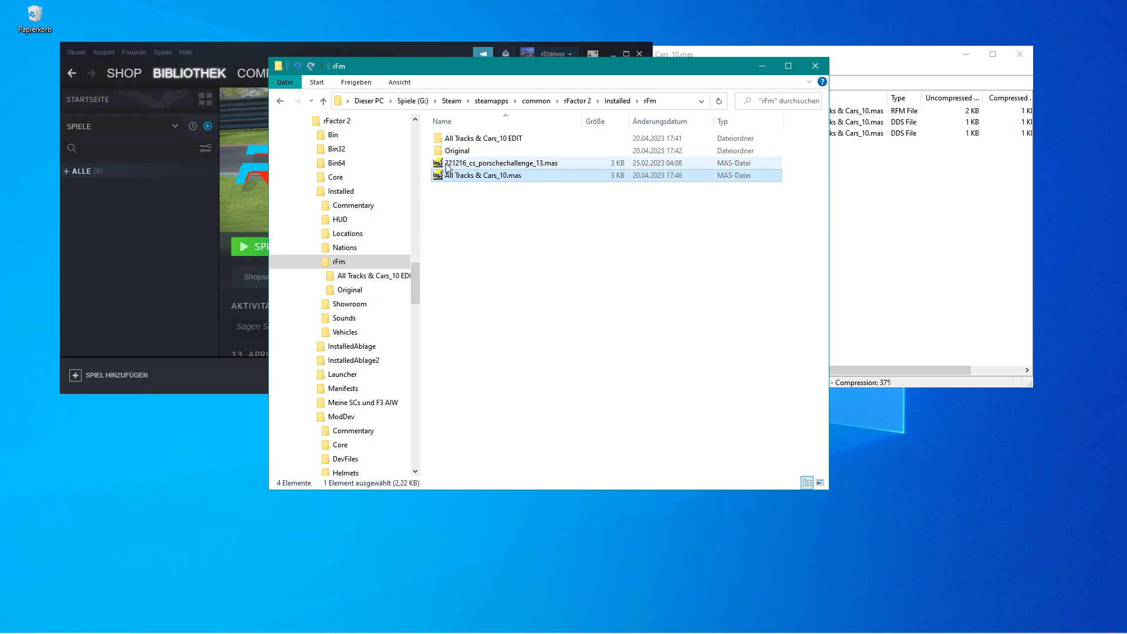
right_click(485, 217)
mouse_move(550, 356)
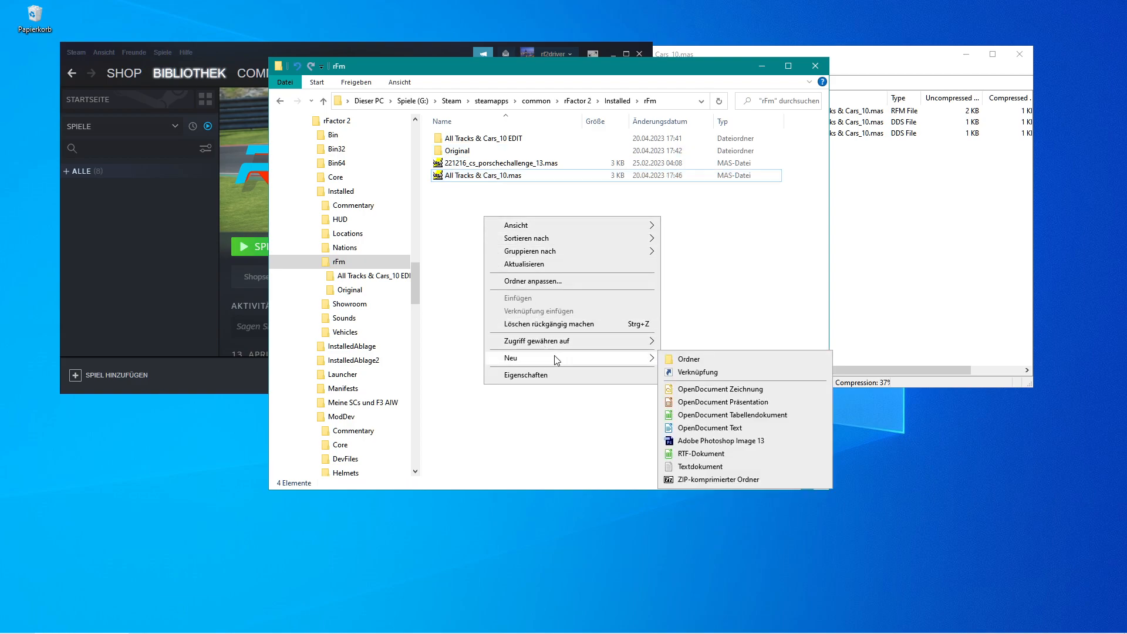
click(678, 361)
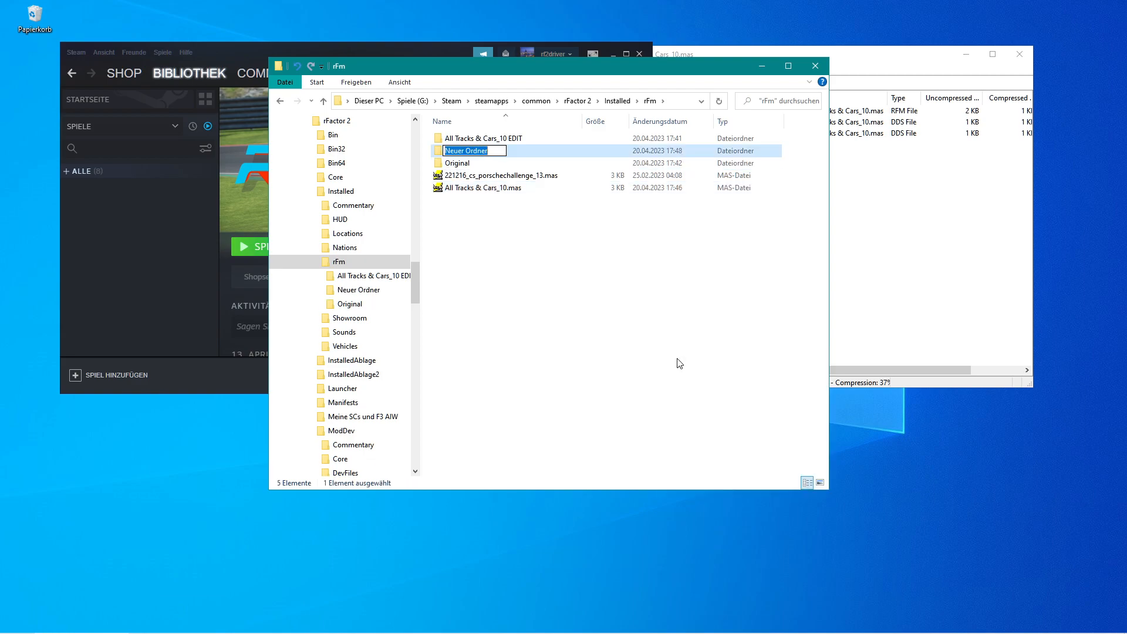
text(3 GT3)
key(Return)
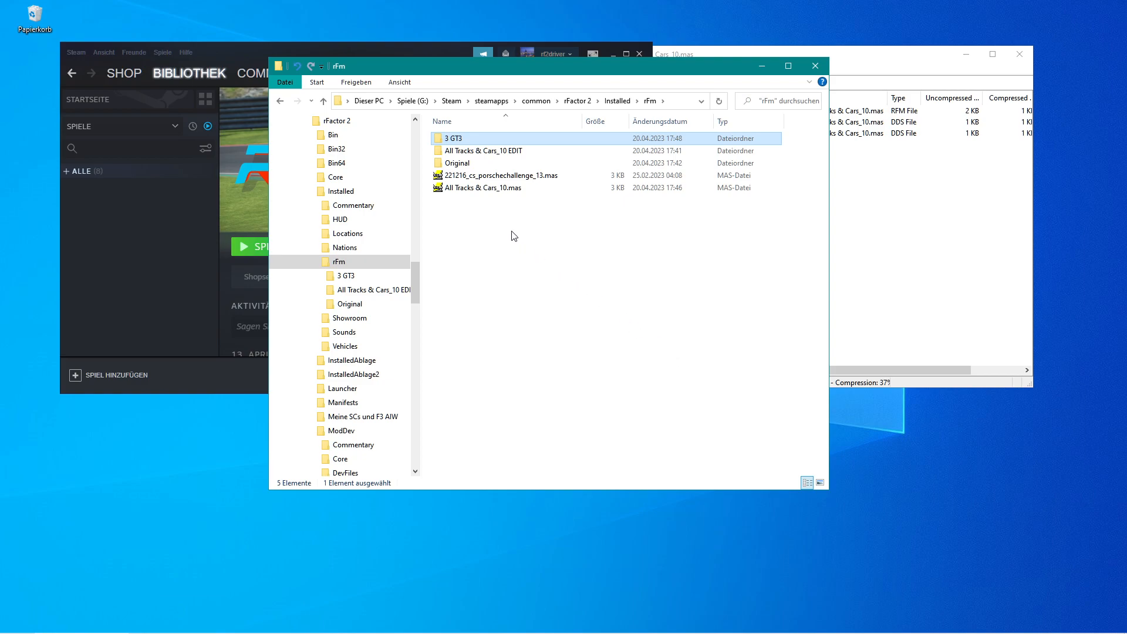
click(440, 192)
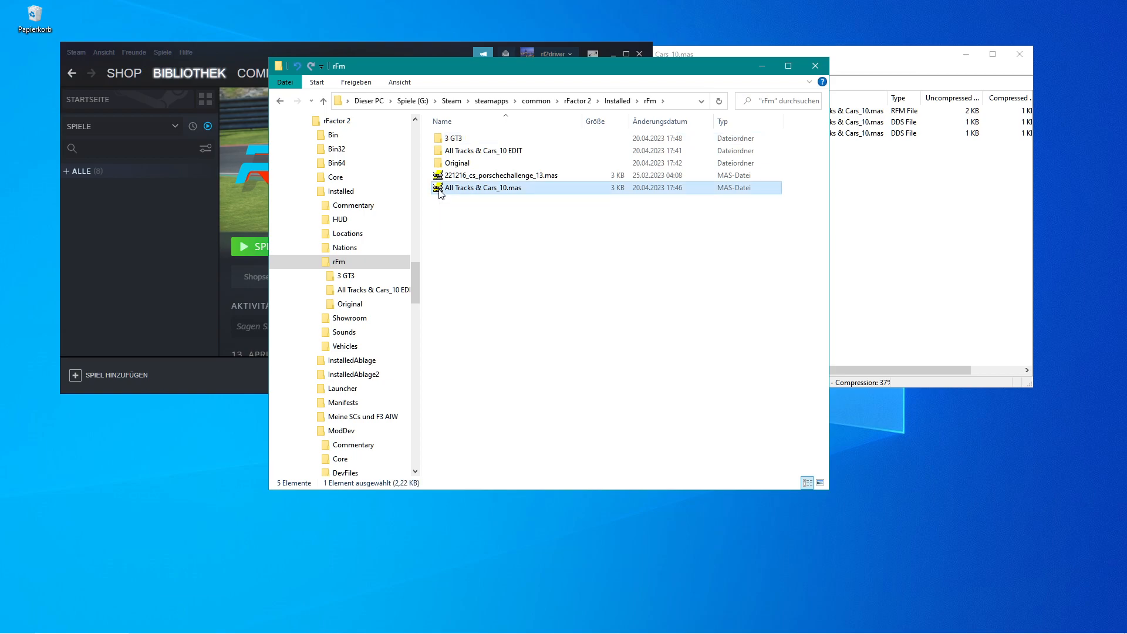
drag(440, 192, 456, 140)
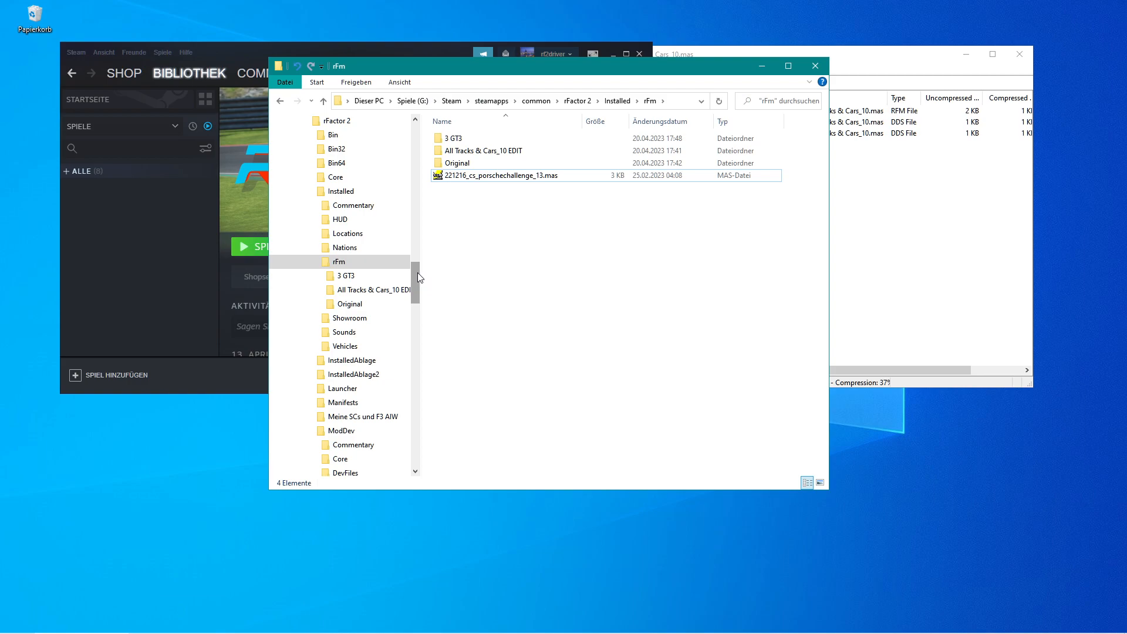
- Copy All Tracks & Cars_10.mas from the Original folder and paste it into the rFm folder
drag(417, 273, 418, 277)
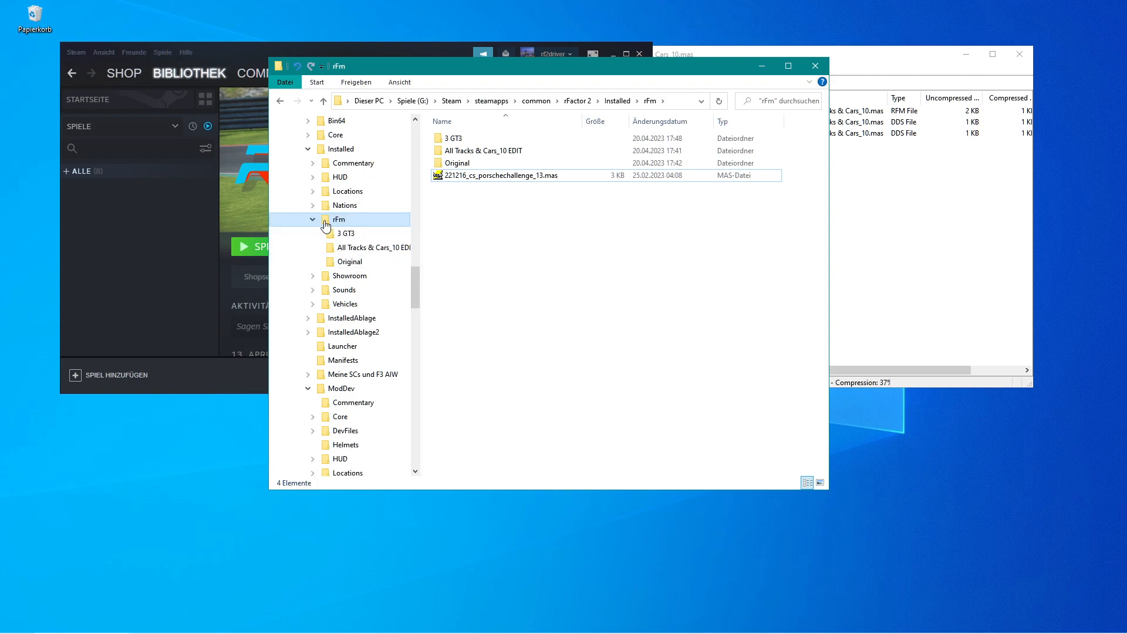
click(441, 167)
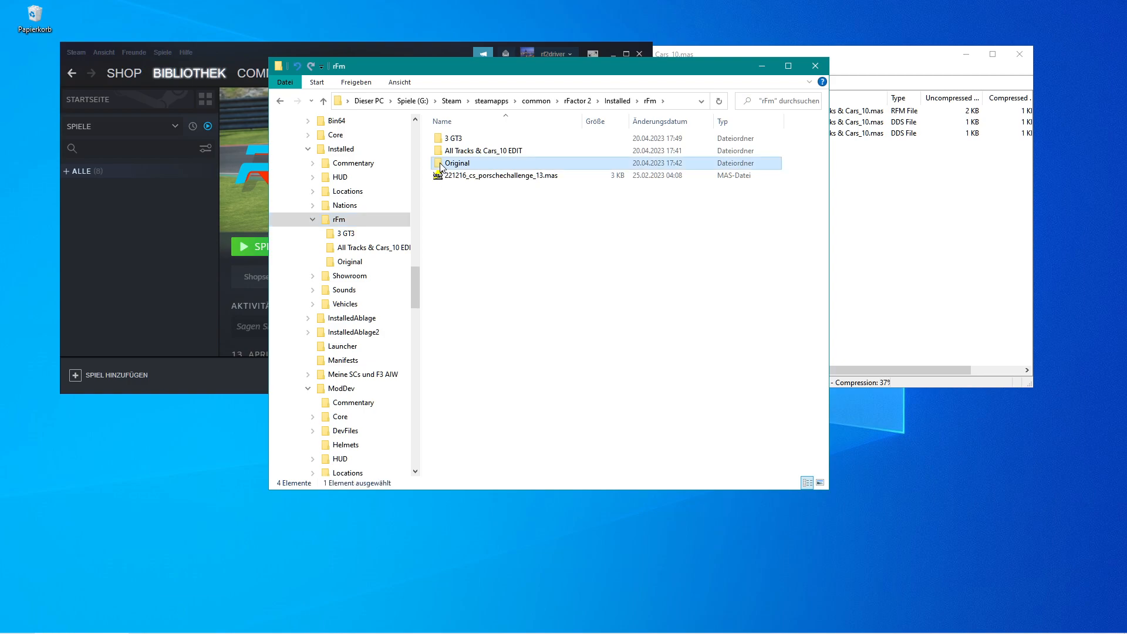
double_click(441, 165)
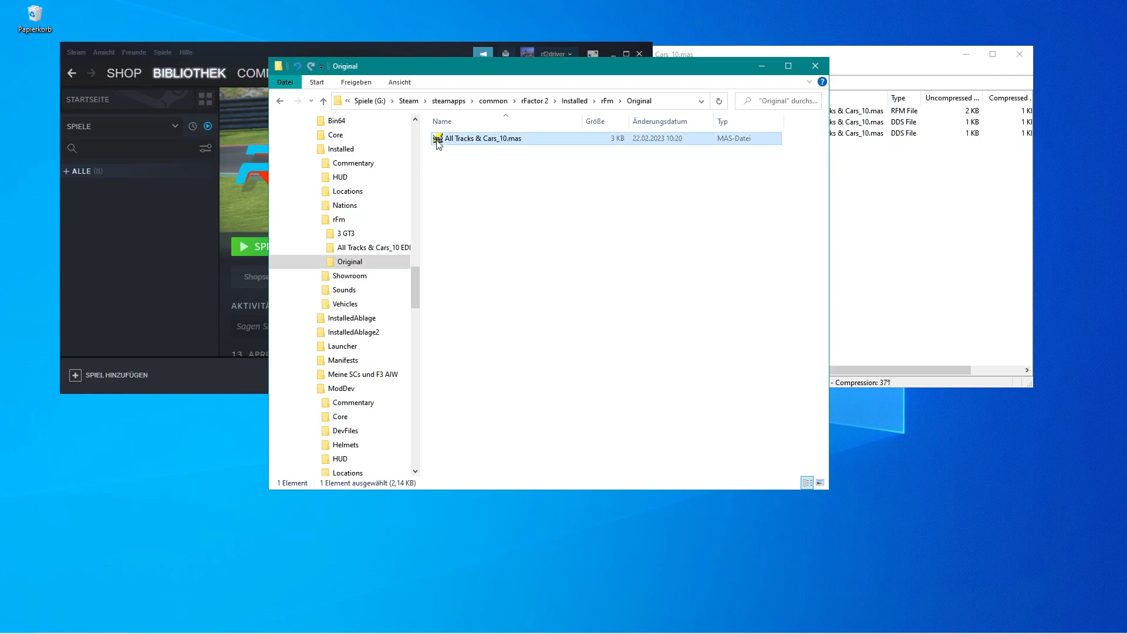
click(356, 222)
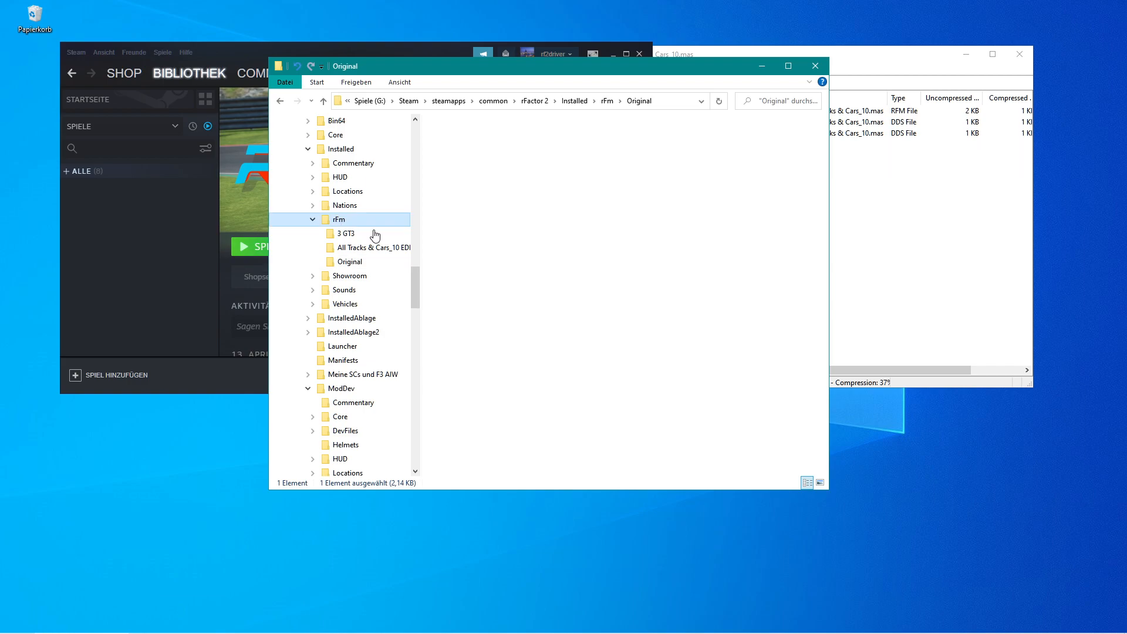
right_click(535, 334)
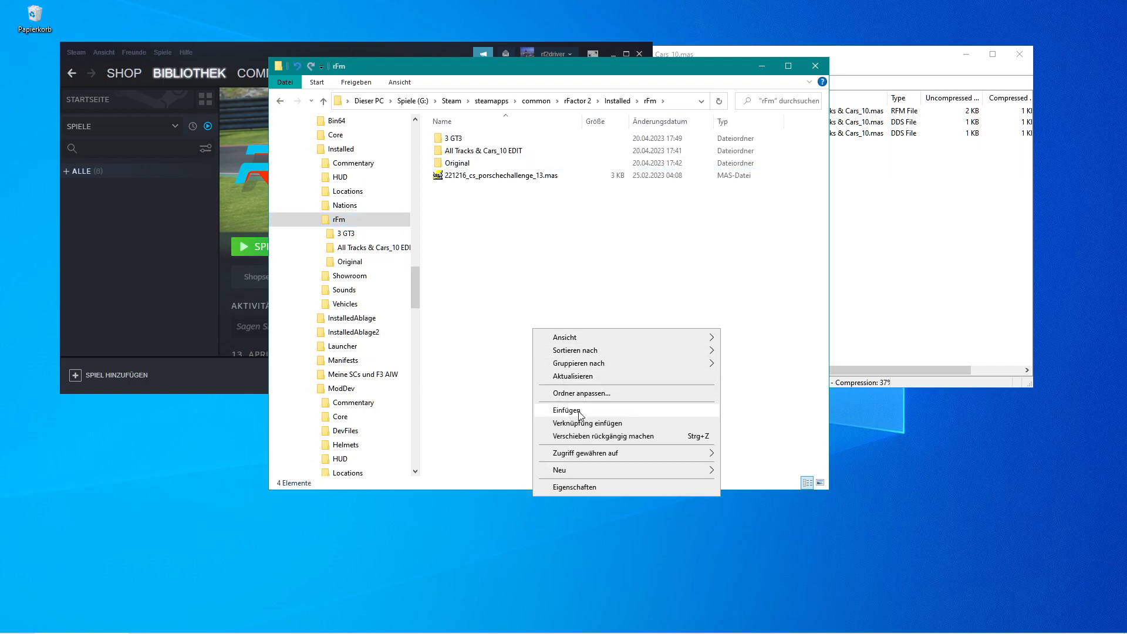
click(578, 411)
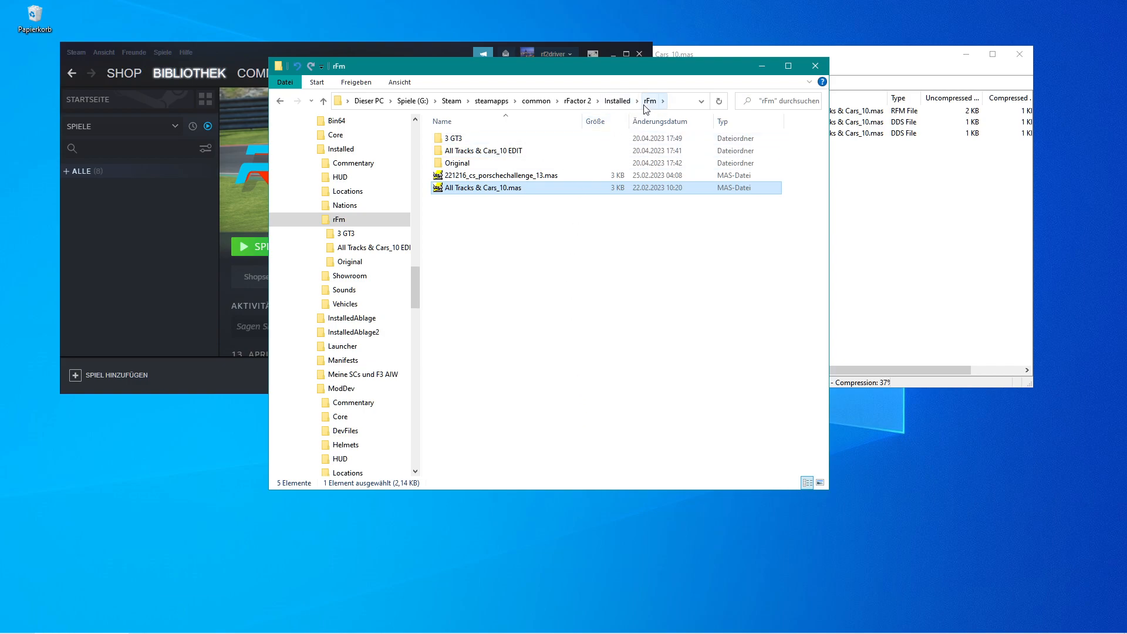
- Check which MAS files the Original, 3 GT3 and rFm folders contain
click(334, 266)
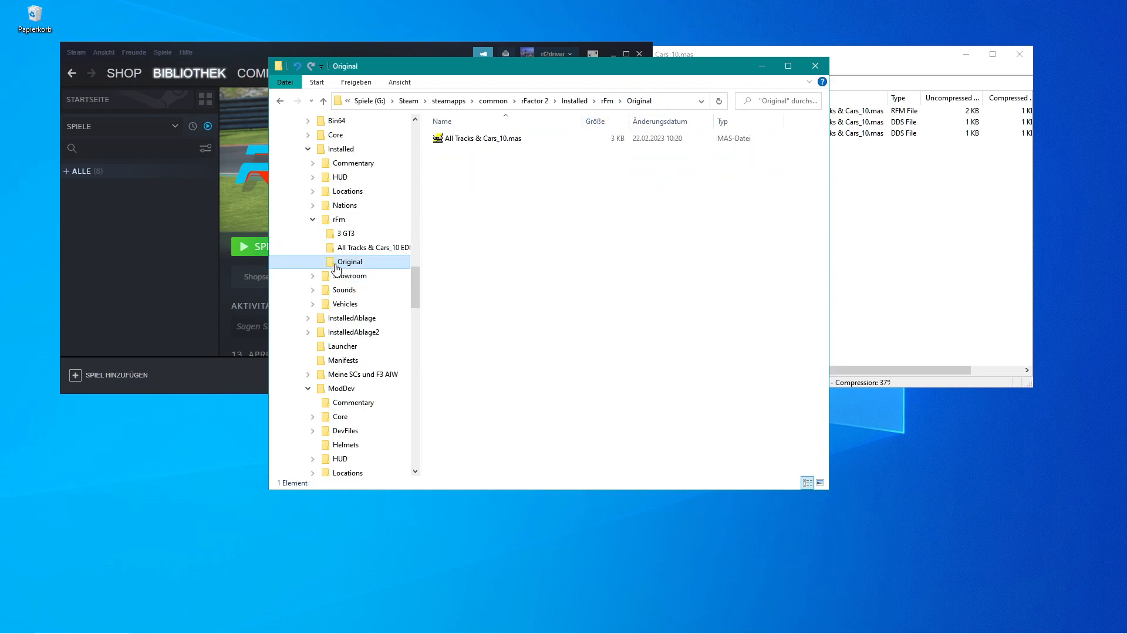
click(338, 234)
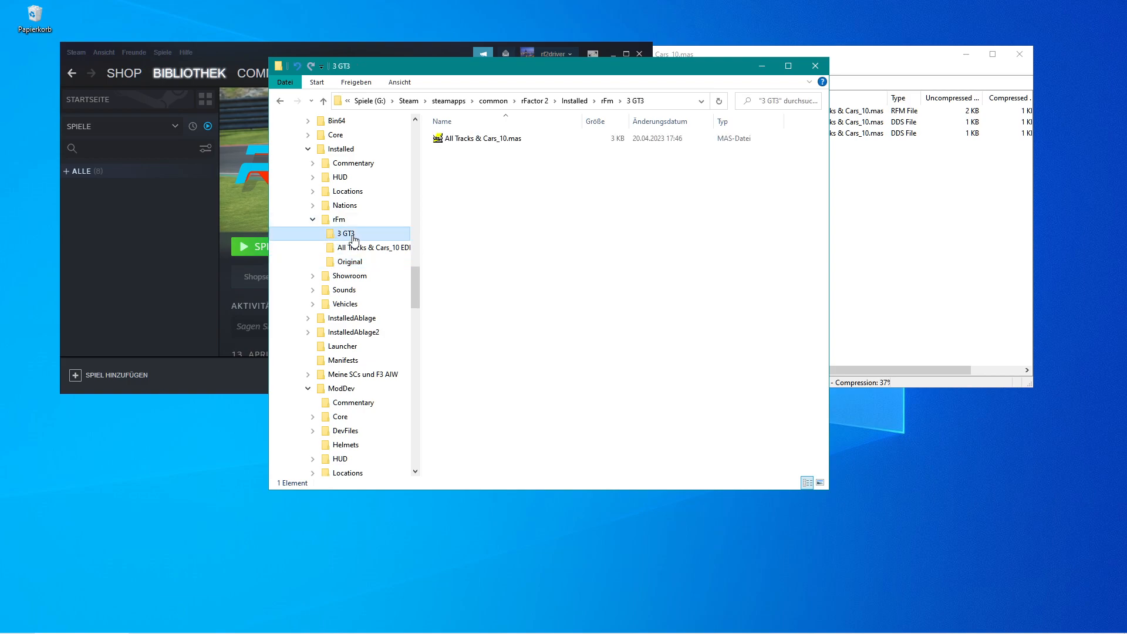
click(336, 220)
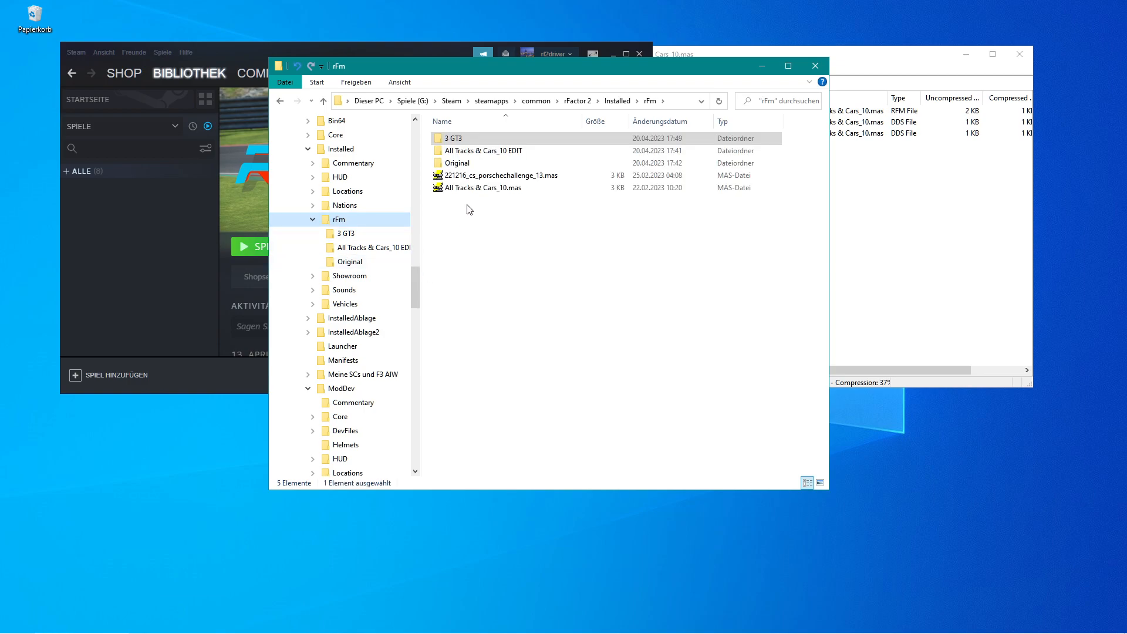
click(349, 265)
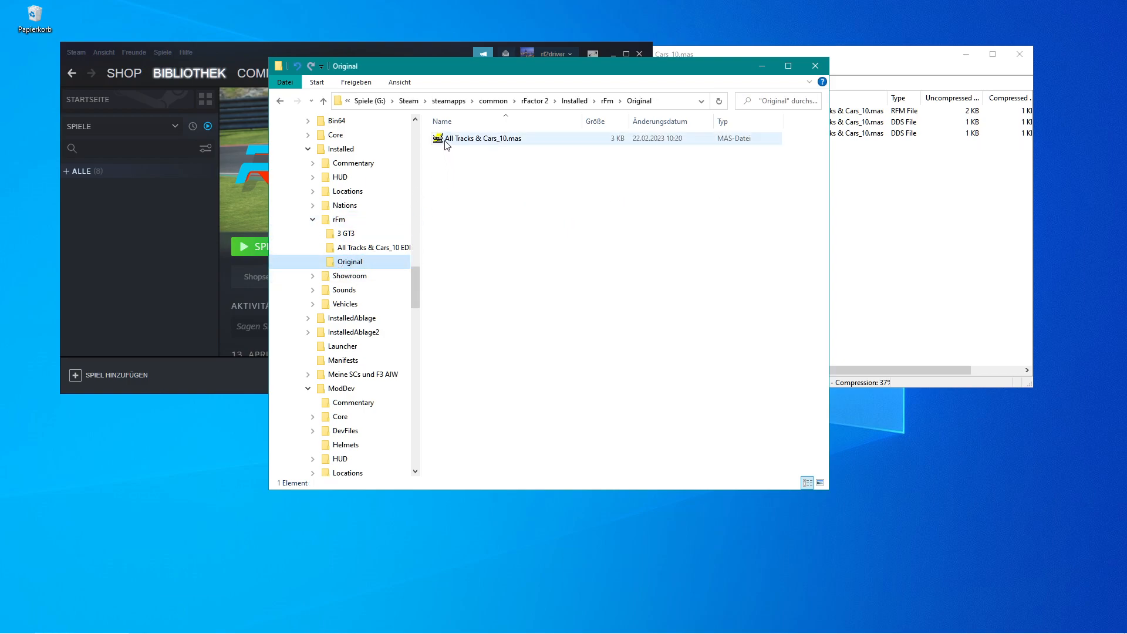
- Copy All Tracks & Cars_10.mas from the 3 GT3 folder into the rFm folder, replacing the existing file
click(347, 234)
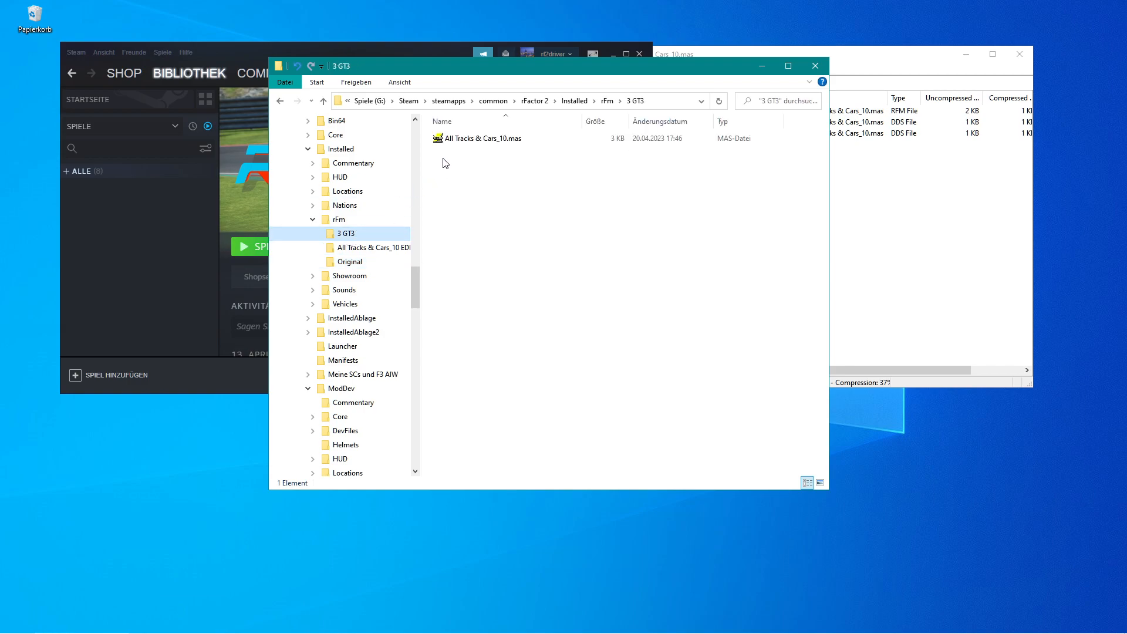
click(439, 141)
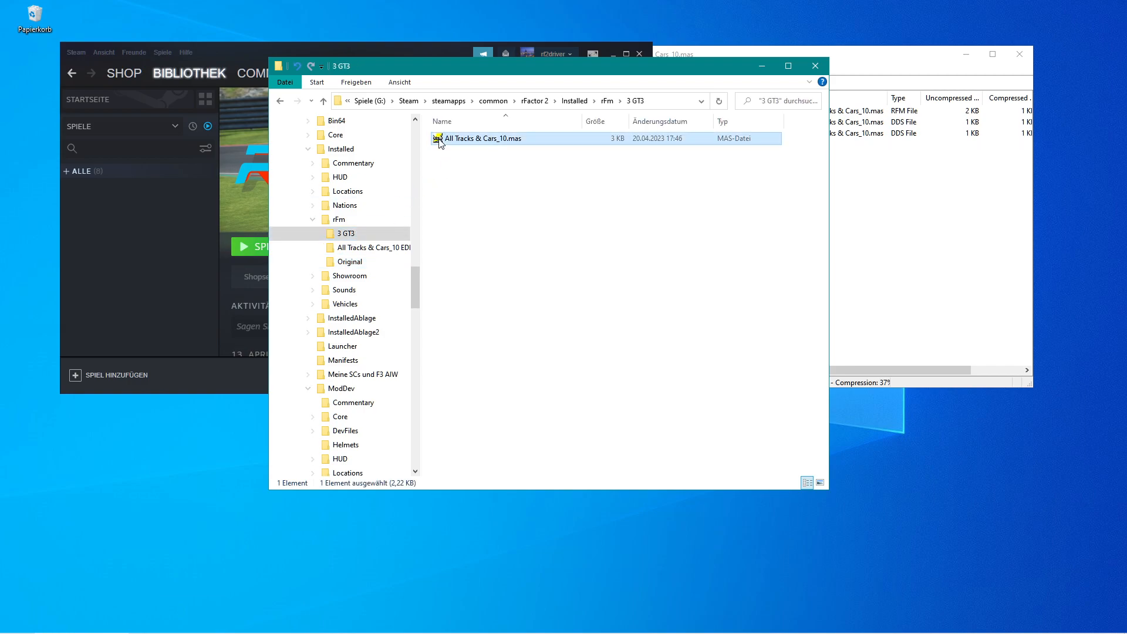
right_click(439, 143)
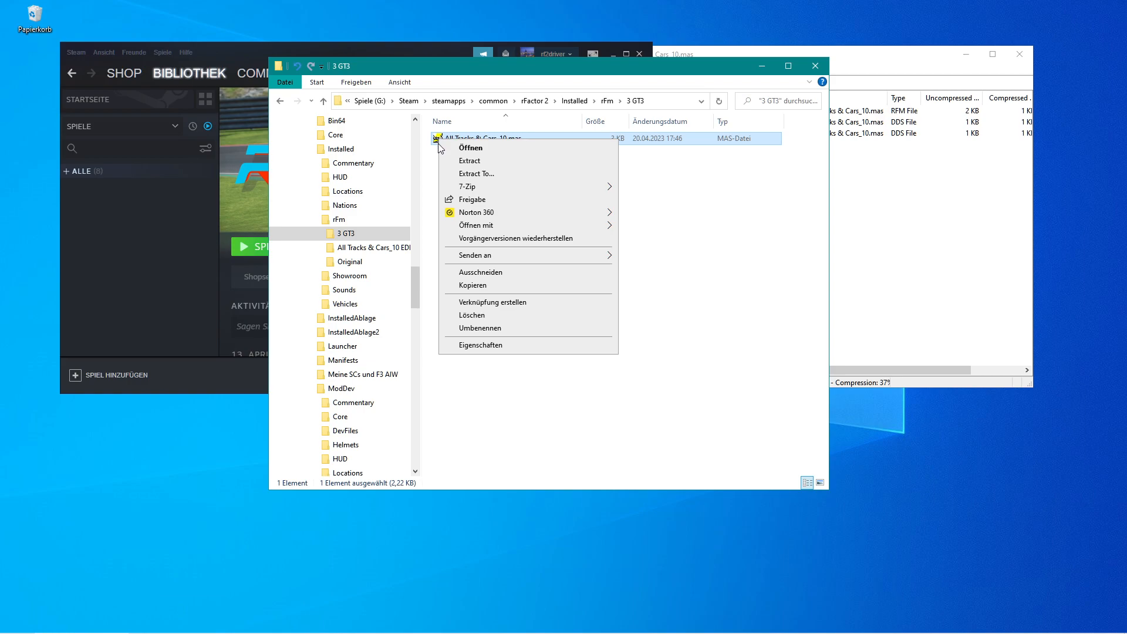
click(487, 285)
click(343, 220)
right_click(497, 272)
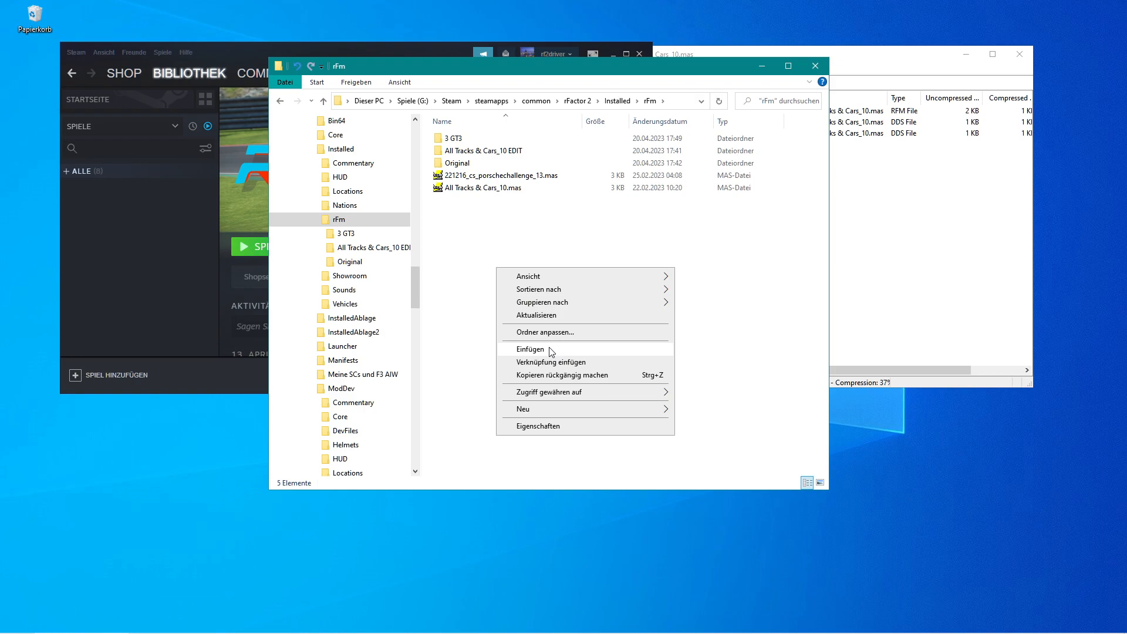
click(531, 349)
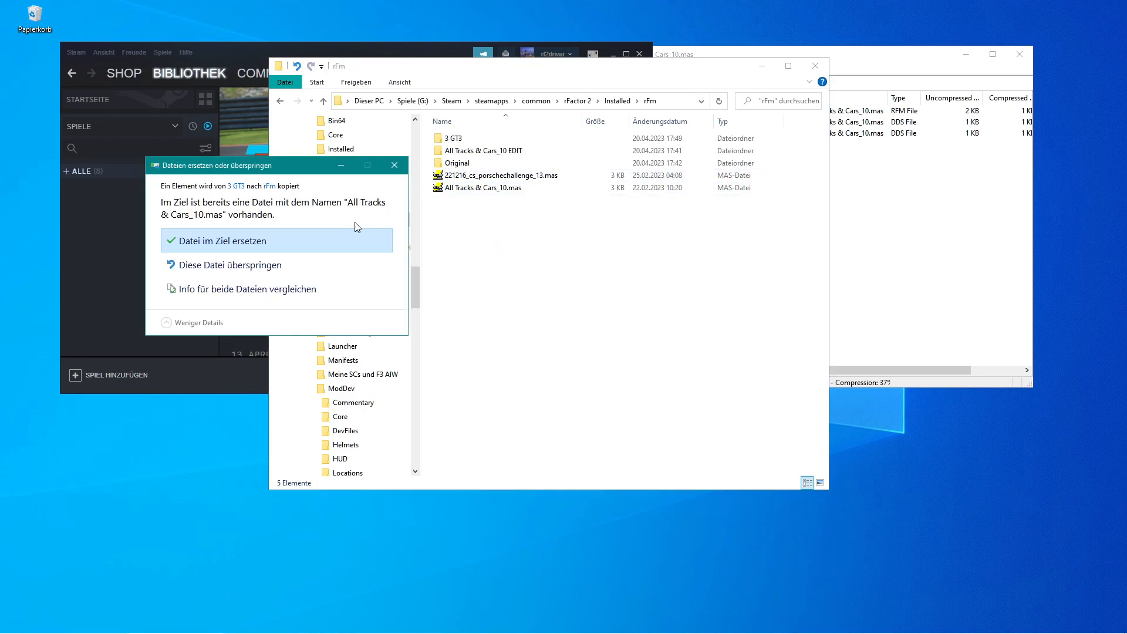
click(275, 238)
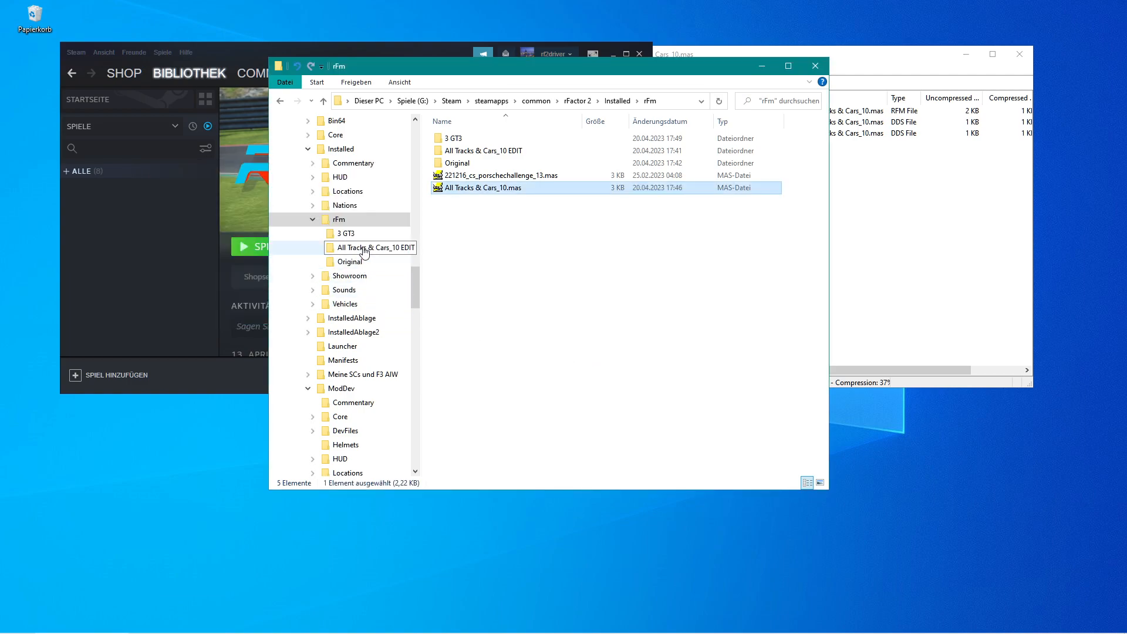
- Open ALL TRACKS & CARS_10.RFM from the All Tracks & Cars_10 EDIT folder, without keeping the missing MY NEW MOD_10.RFM, and select the VehicleList's Team lines
click(333, 221)
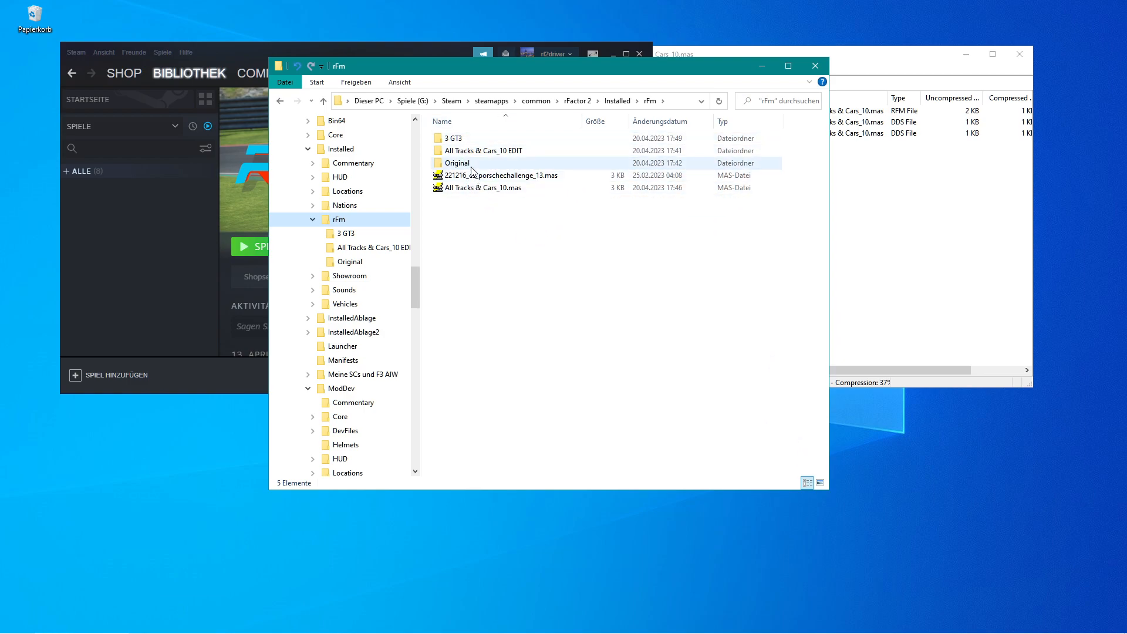
double_click(442, 151)
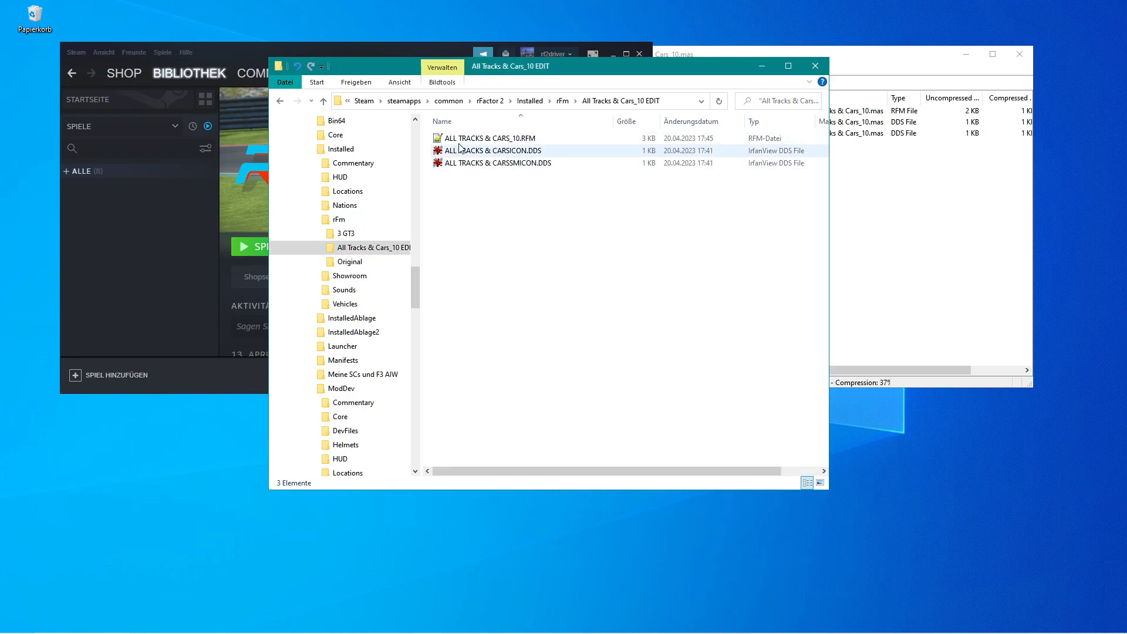
double_click(442, 141)
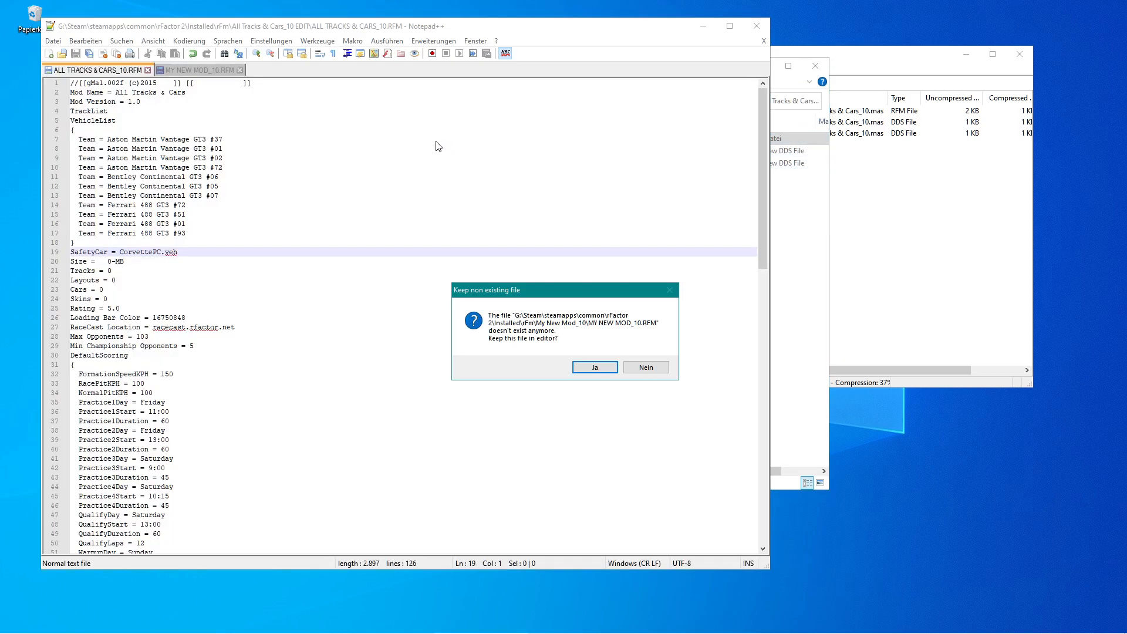
click(646, 367)
drag(188, 234, 62, 149)
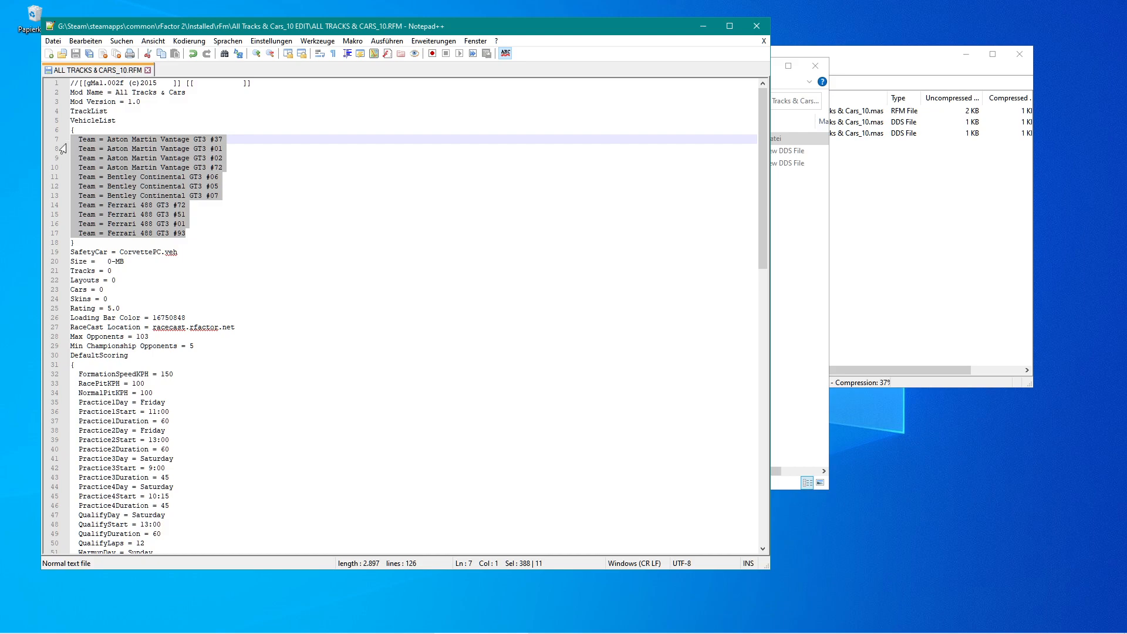